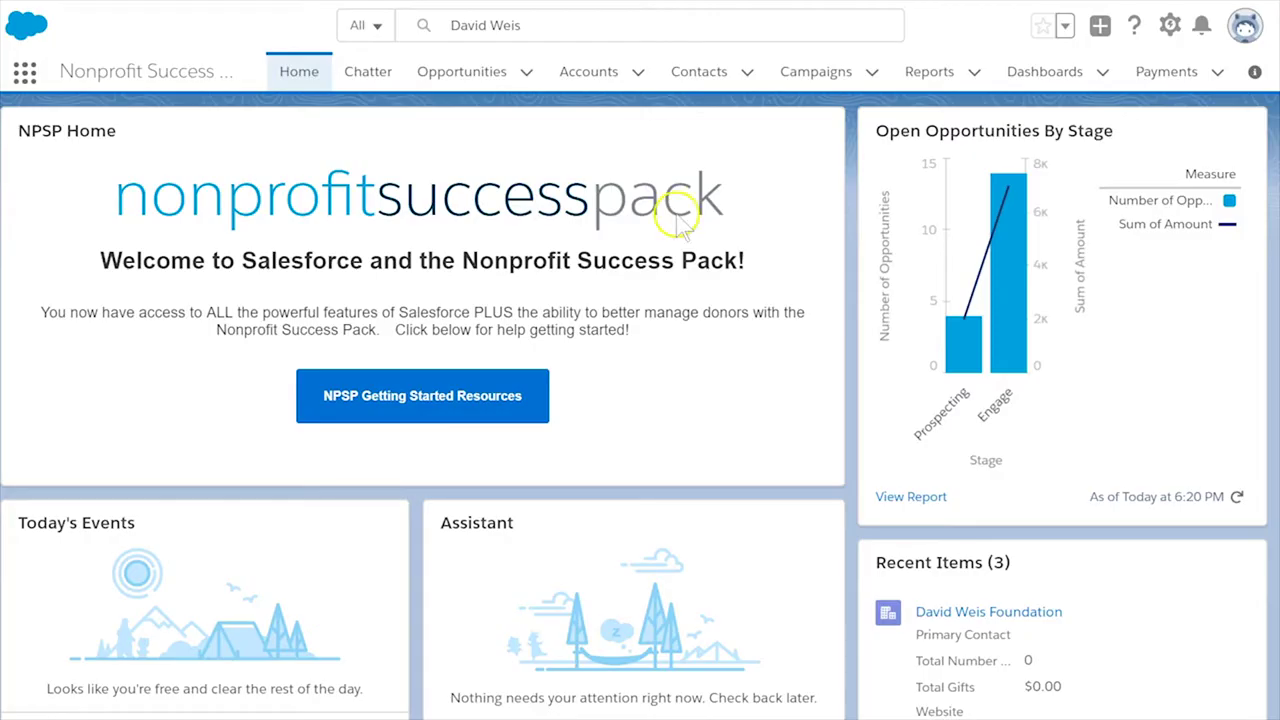
- From the David Weis Foundation account's Opportunities list, start a new Grant-type opportunity
click(563, 25)
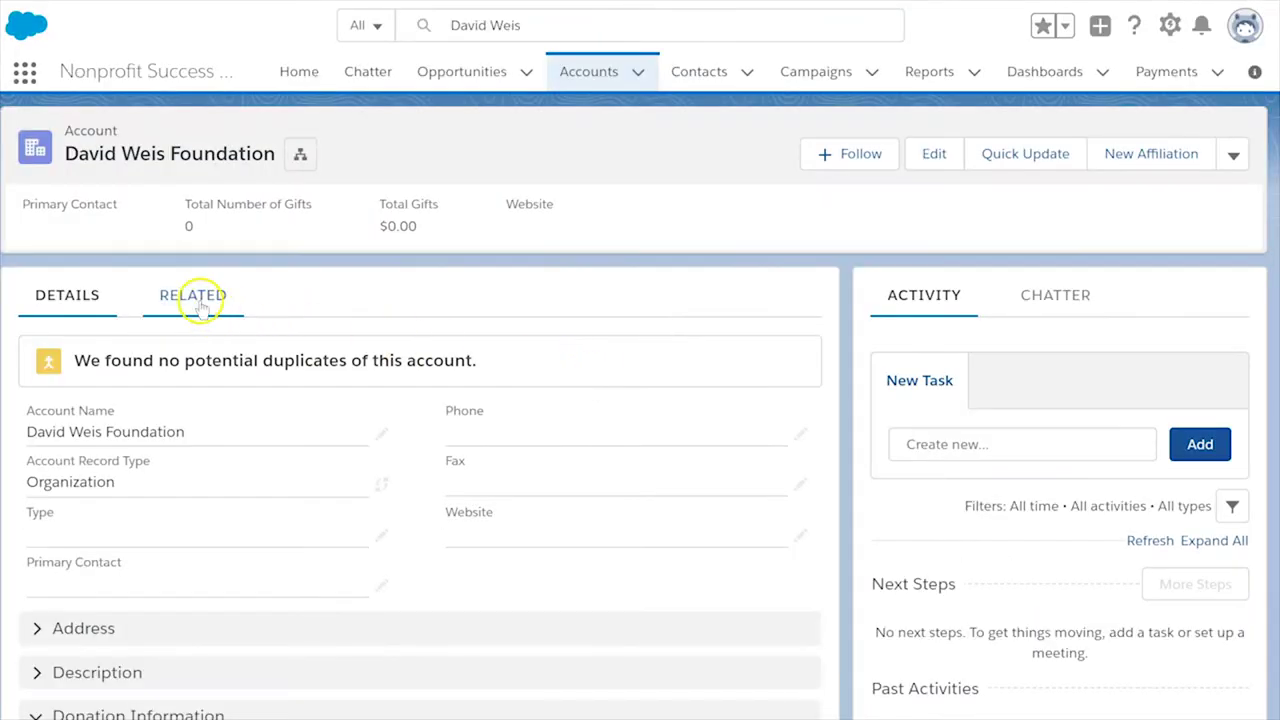
click(197, 295)
scroll(566, 533, down, 4)
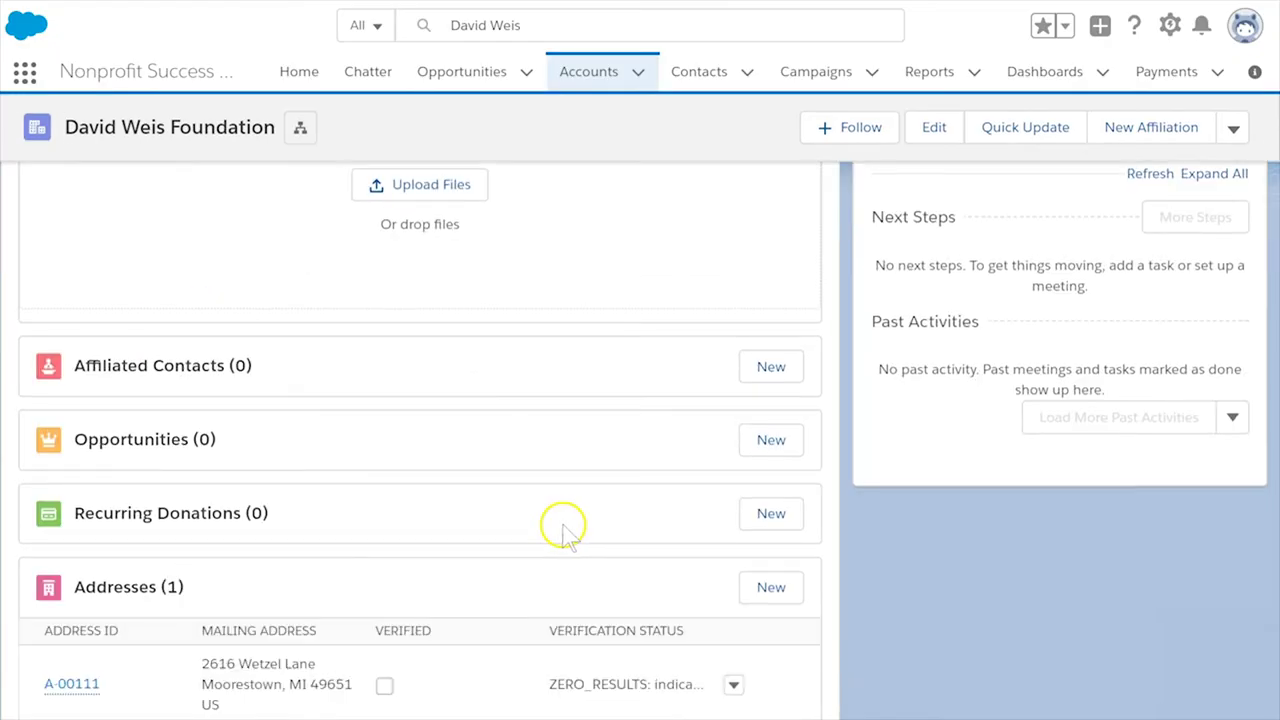
click(752, 441)
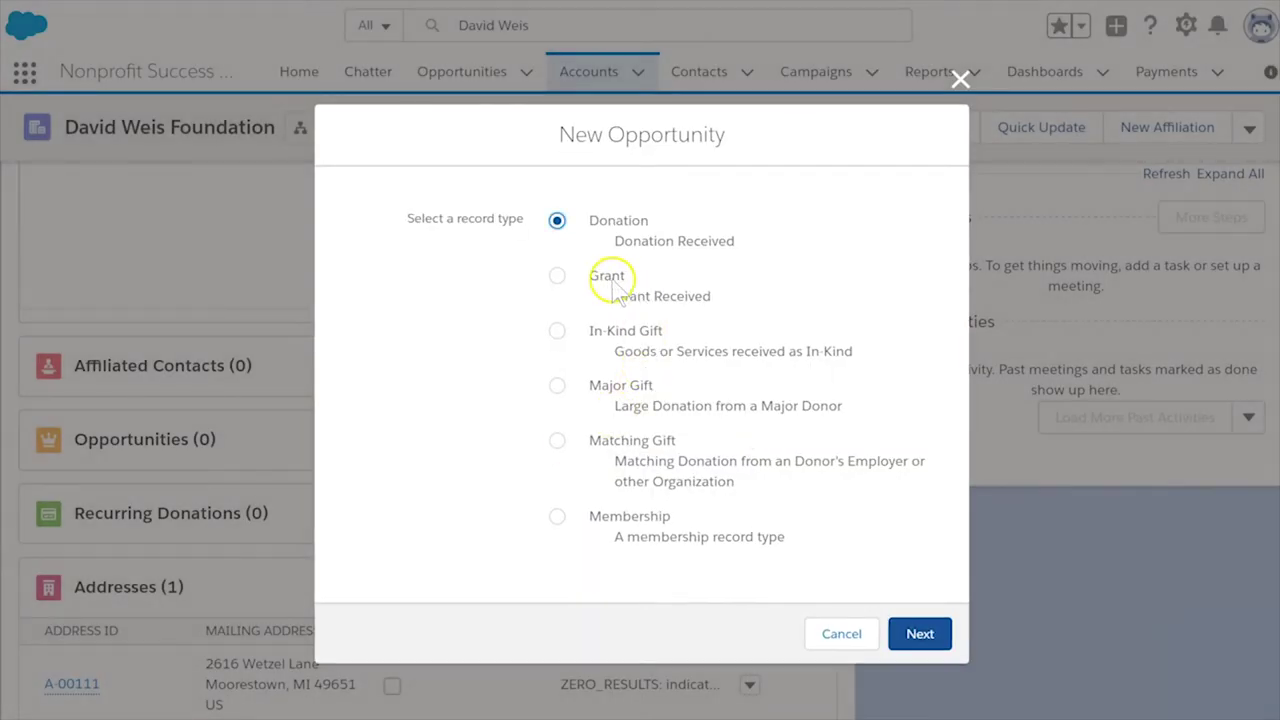
click(607, 277)
click(918, 634)
click(357, 187)
text(David Weis)
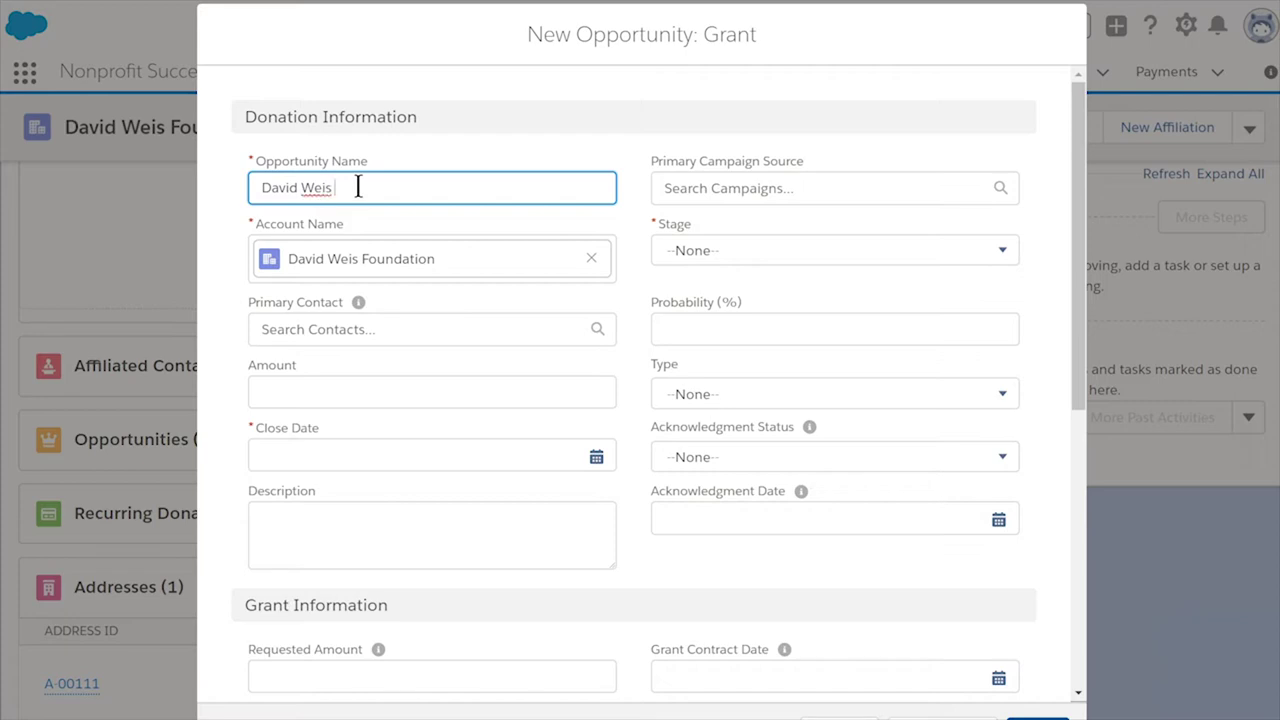
text(Mary Ask)
click(390, 387)
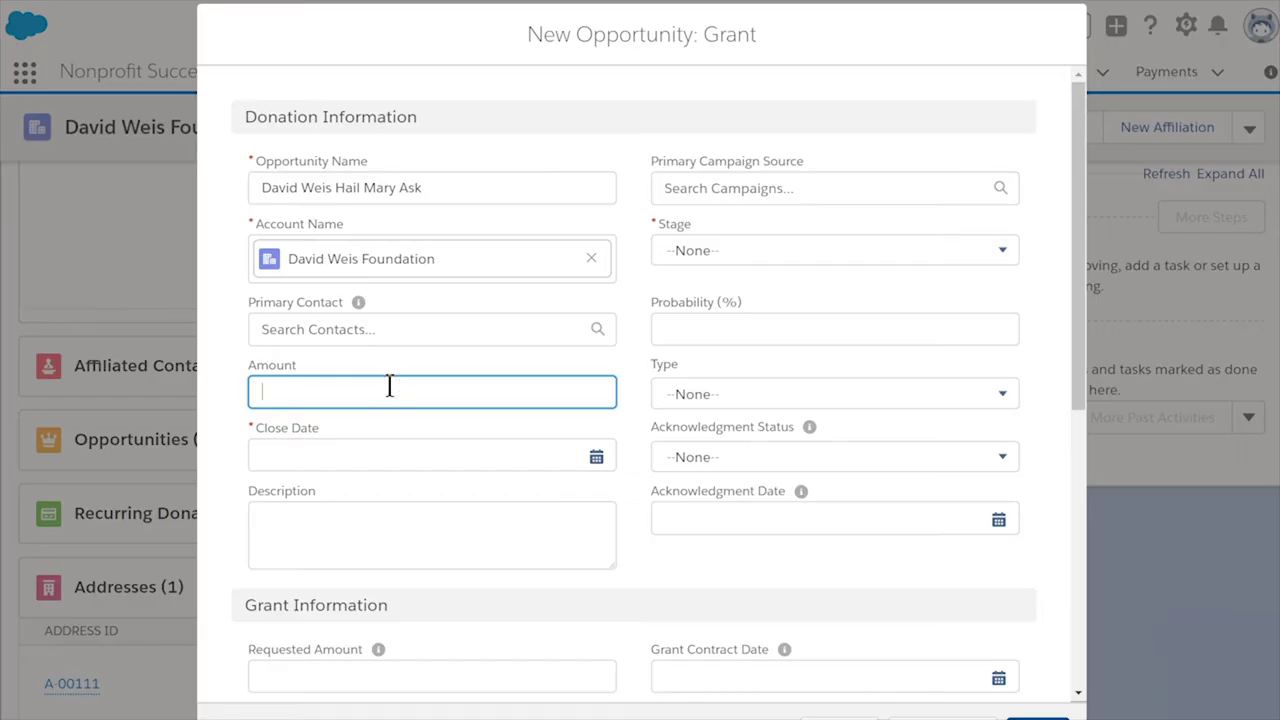
key(Tab)
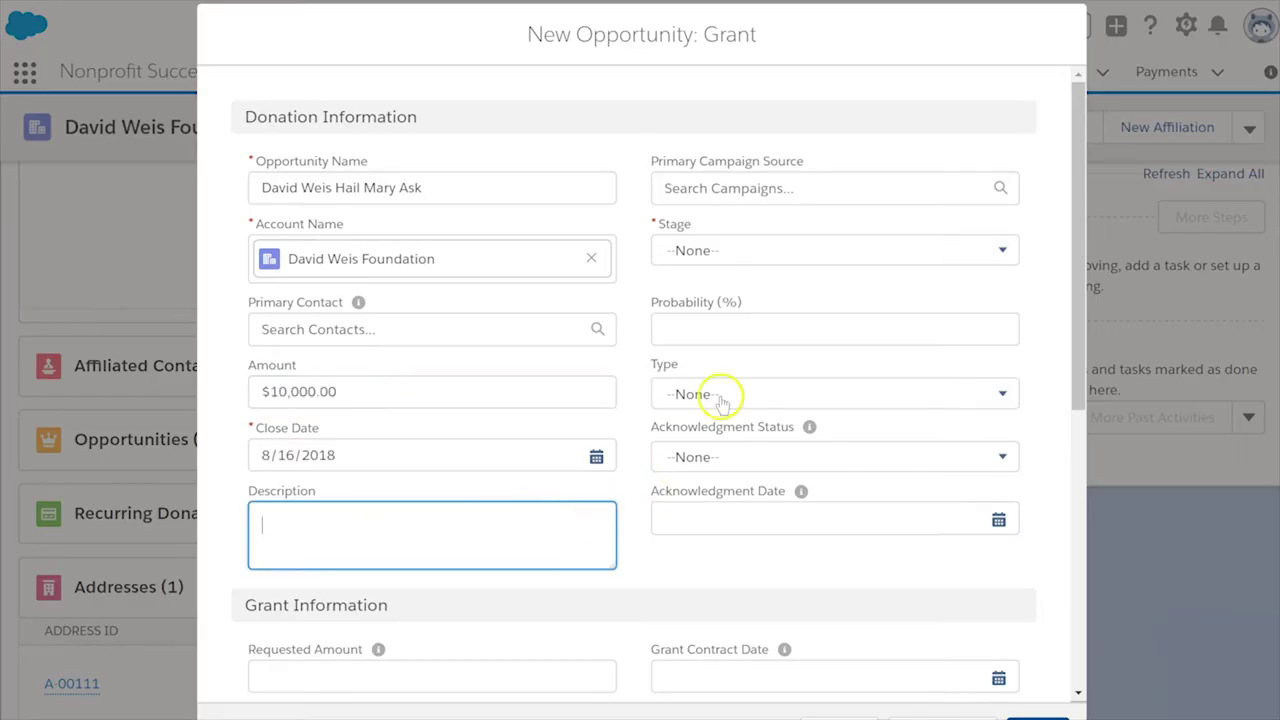
- Set the stage to Prospecting and the close date to 8/16/2018
click(745, 250)
click(748, 322)
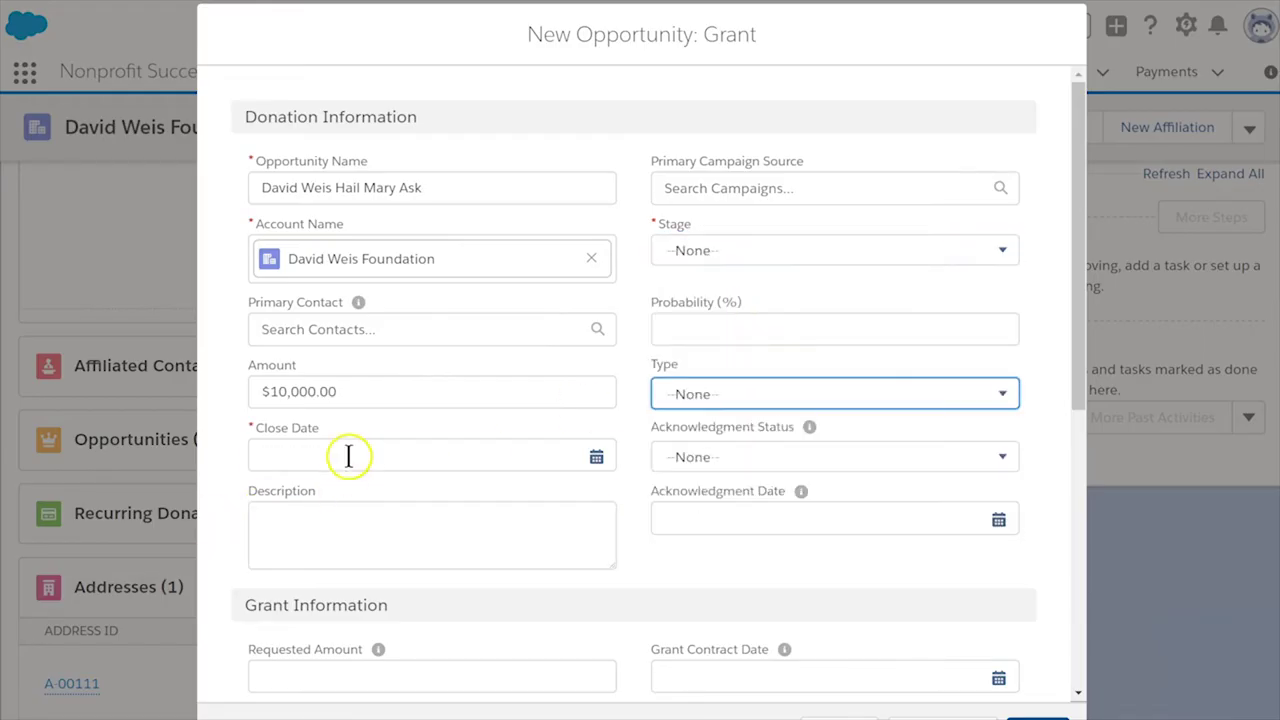
click(347, 455)
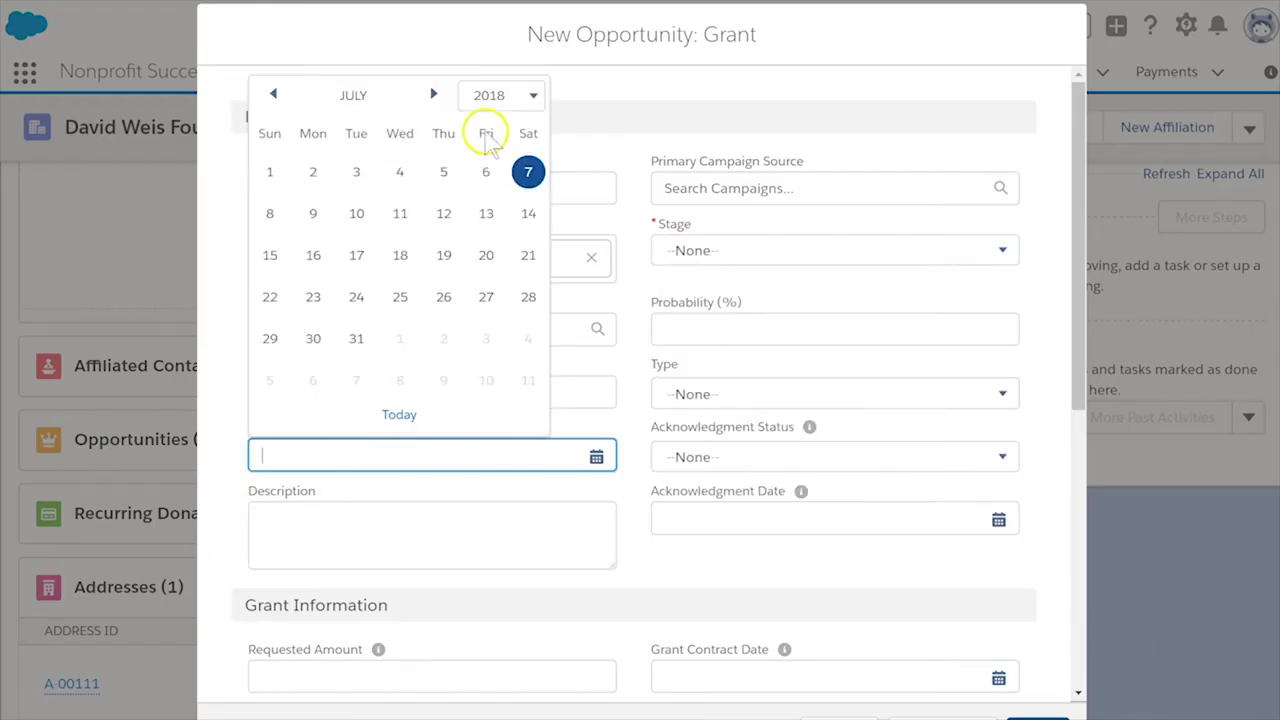
click(433, 93)
click(443, 255)
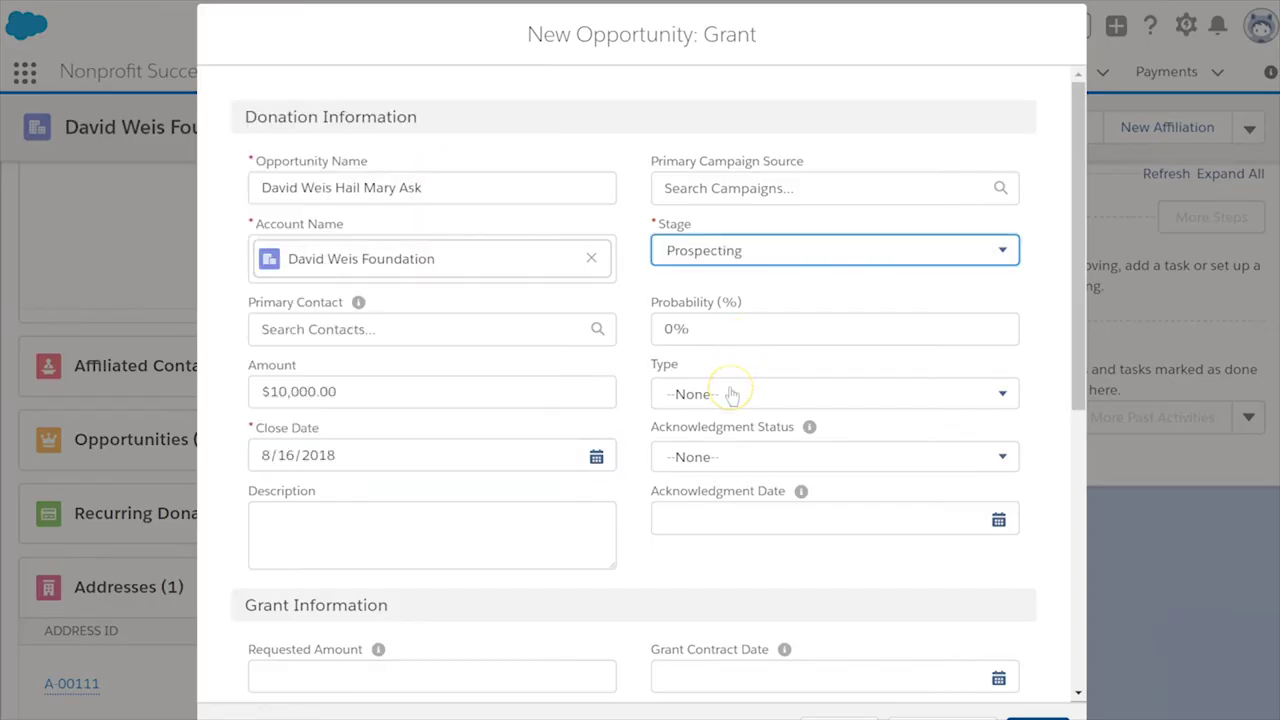
click(455, 398)
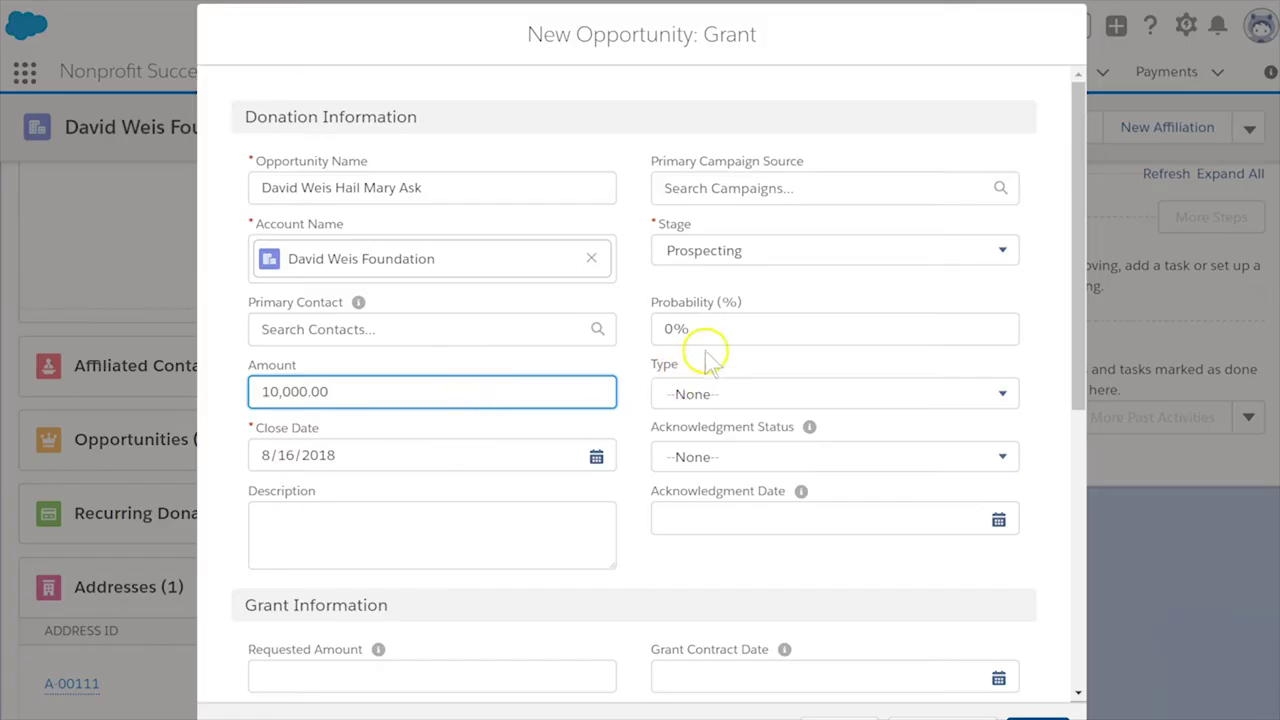
click(735, 251)
click(735, 324)
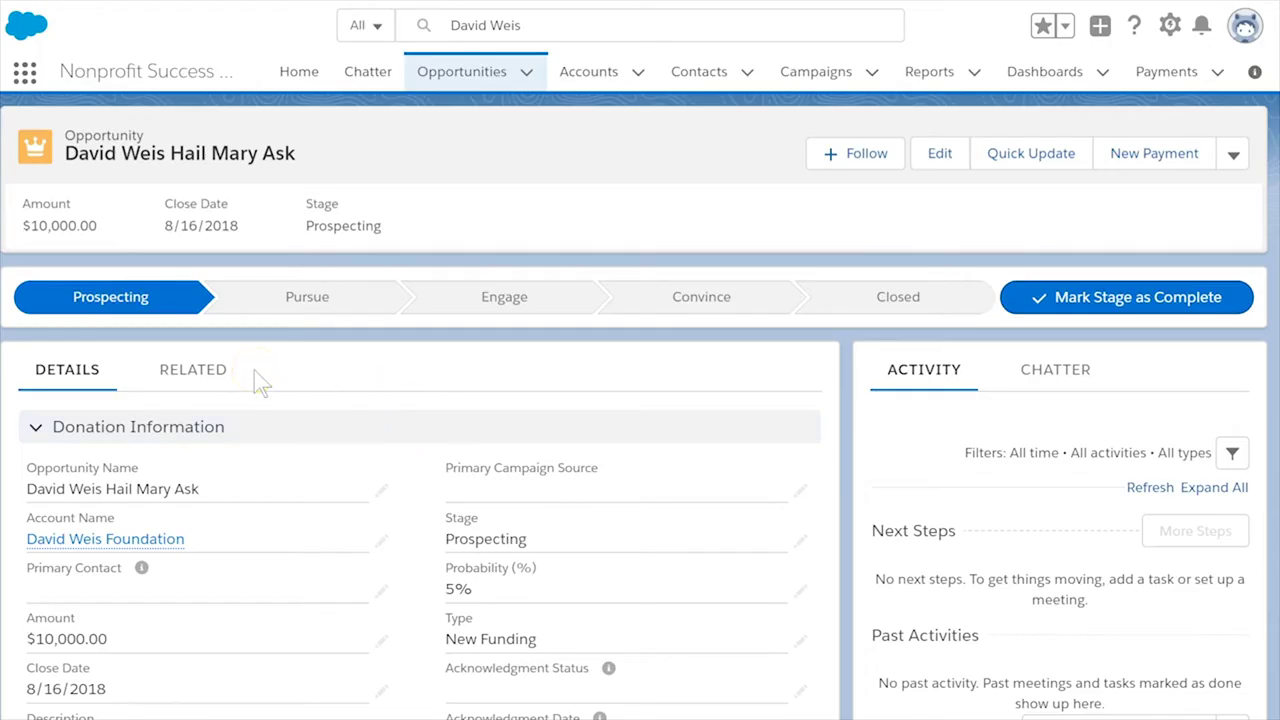
- Review the saved grant's related records, including its $10,000.00 payment, and begin a new deliverable
click(195, 371)
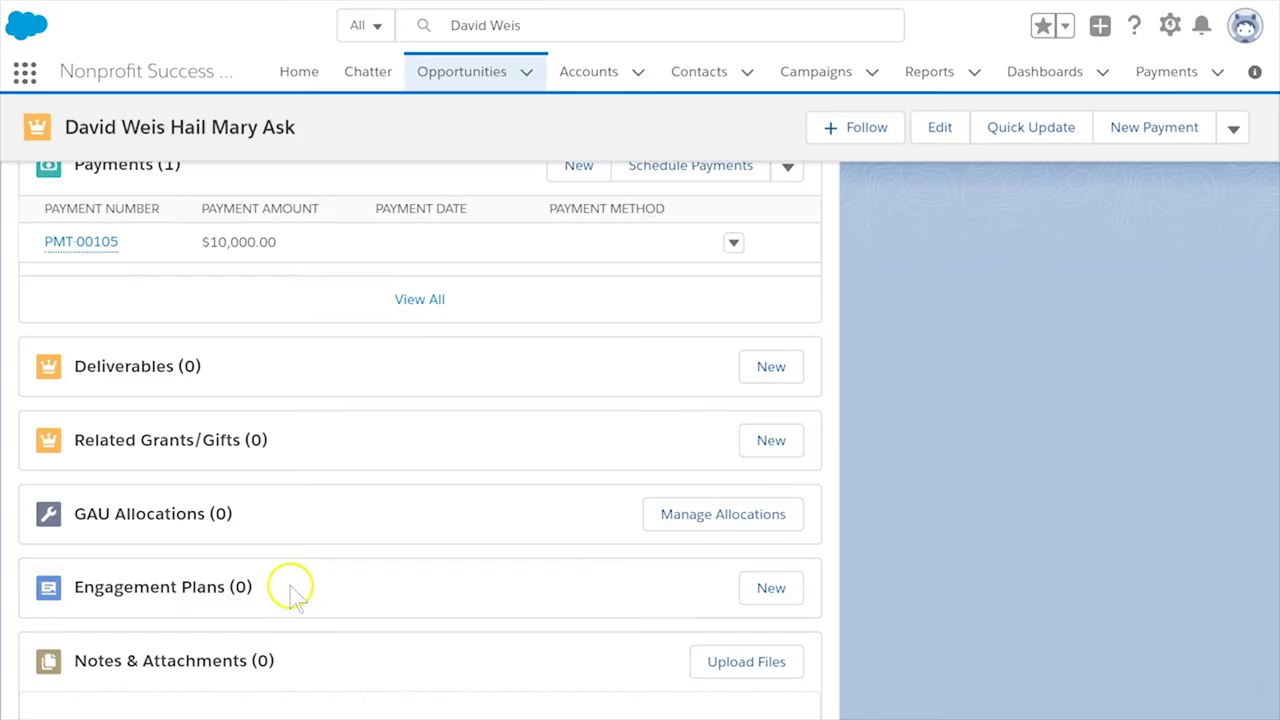
click(757, 368)
- Add deliverable 'Issue LOI' of type LOI, due 7/20/2018
click(401, 281)
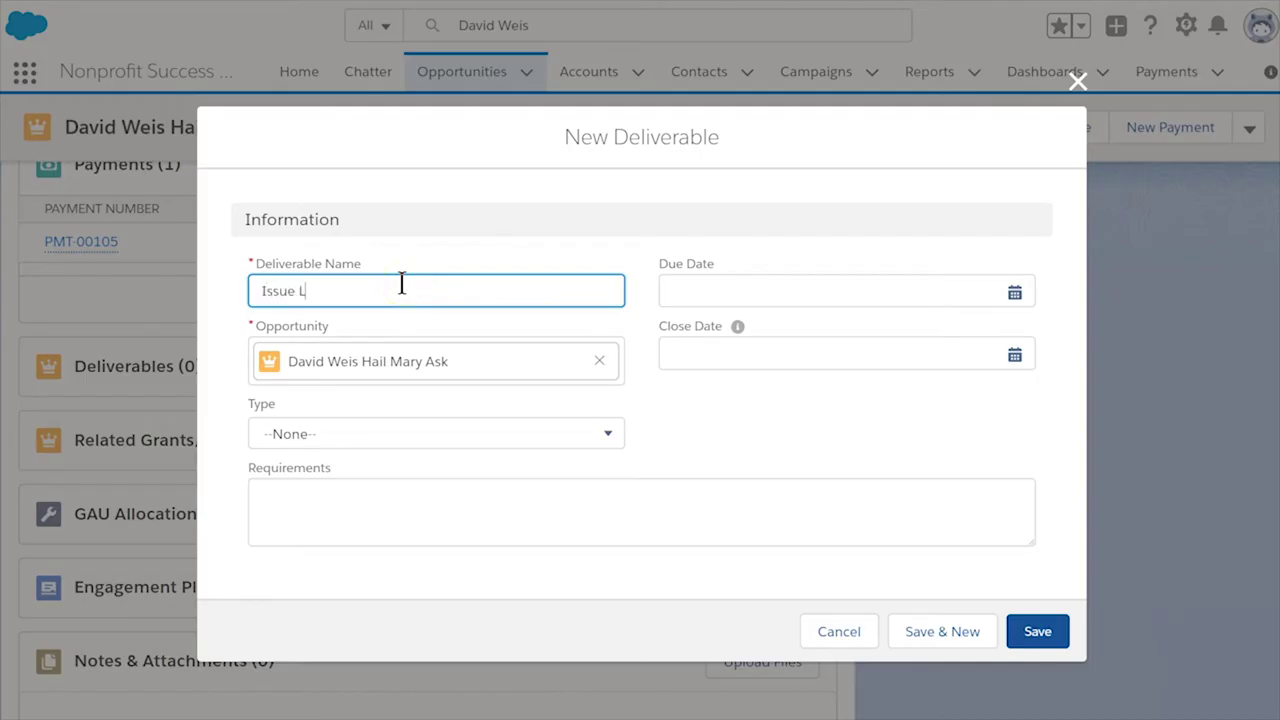
click(686, 298)
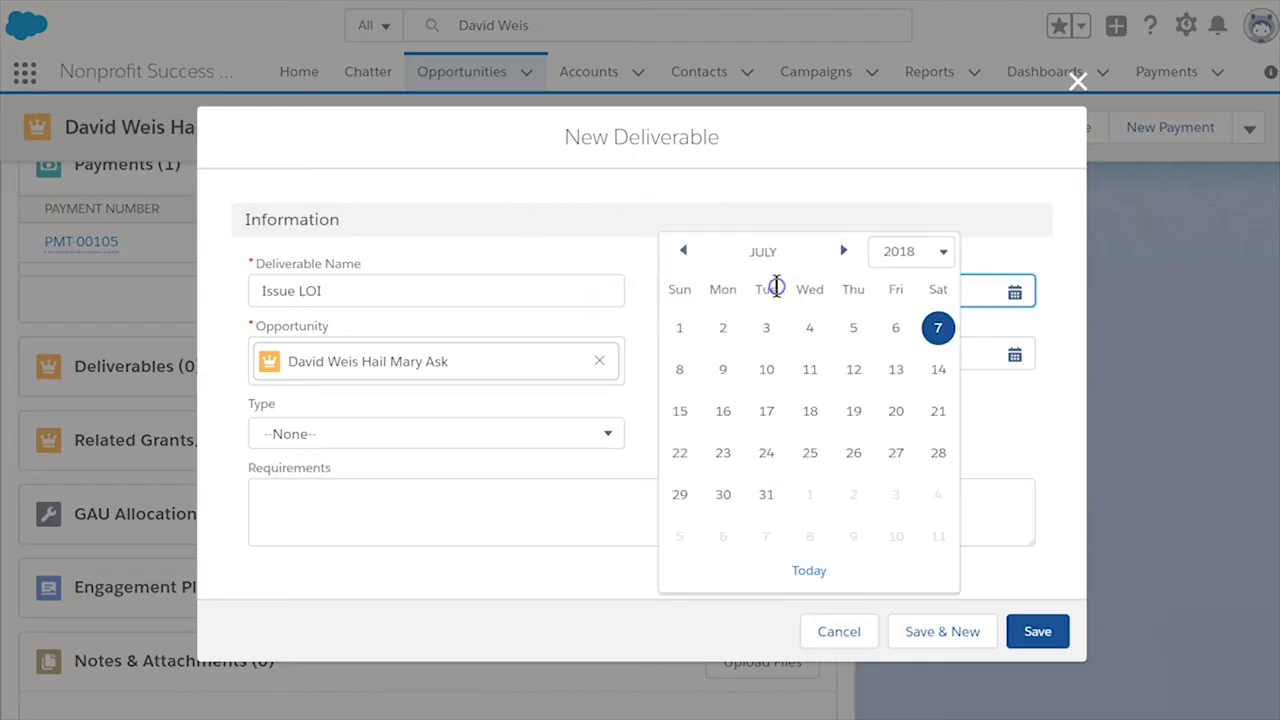
click(895, 410)
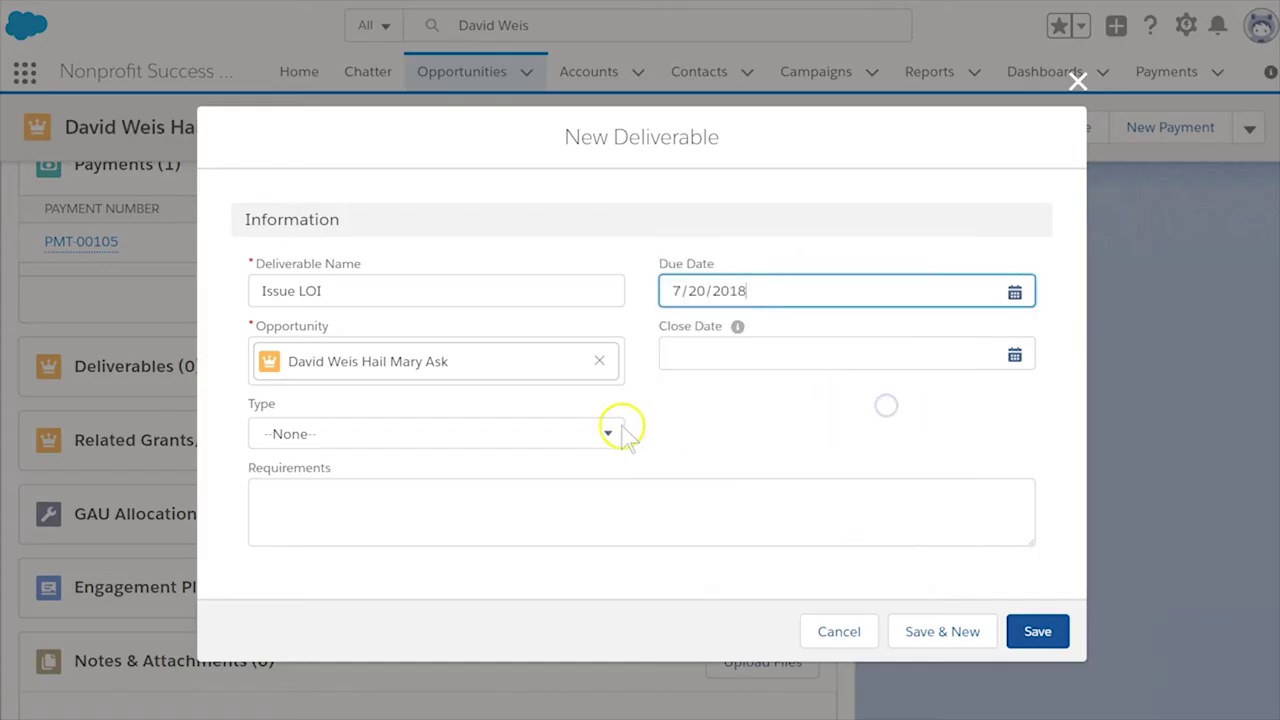
click(448, 433)
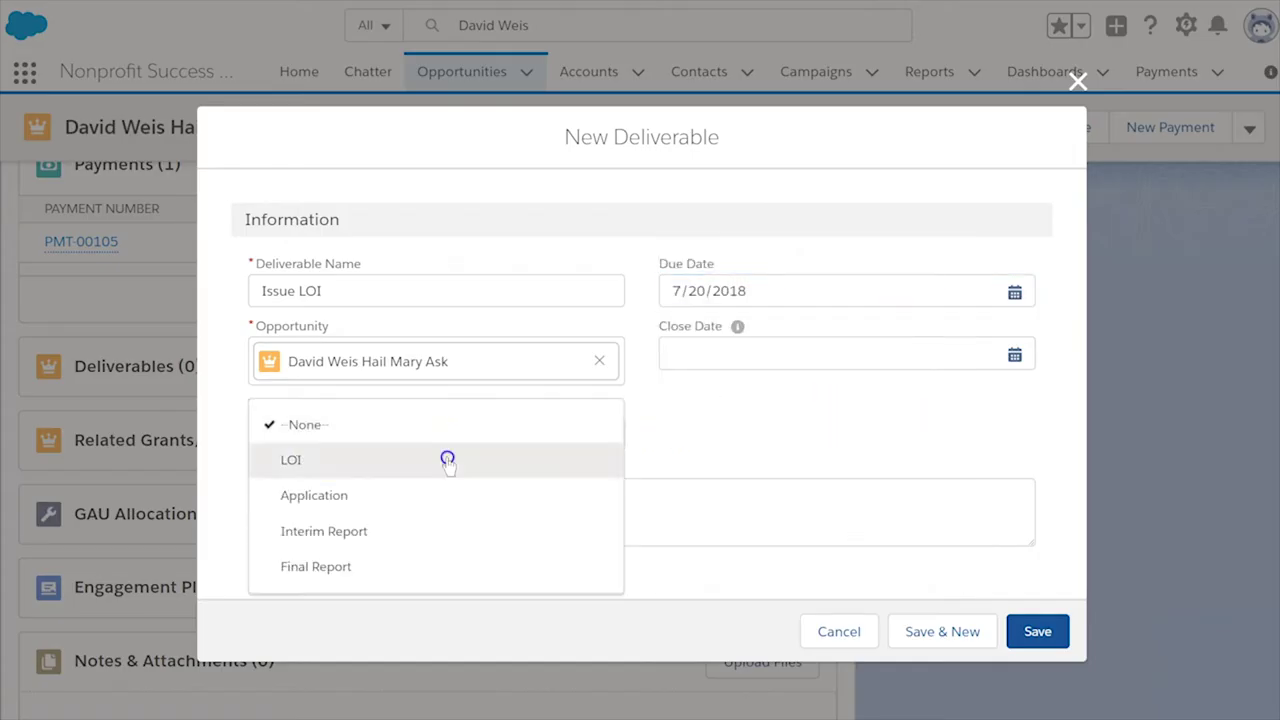
click(449, 459)
click(948, 634)
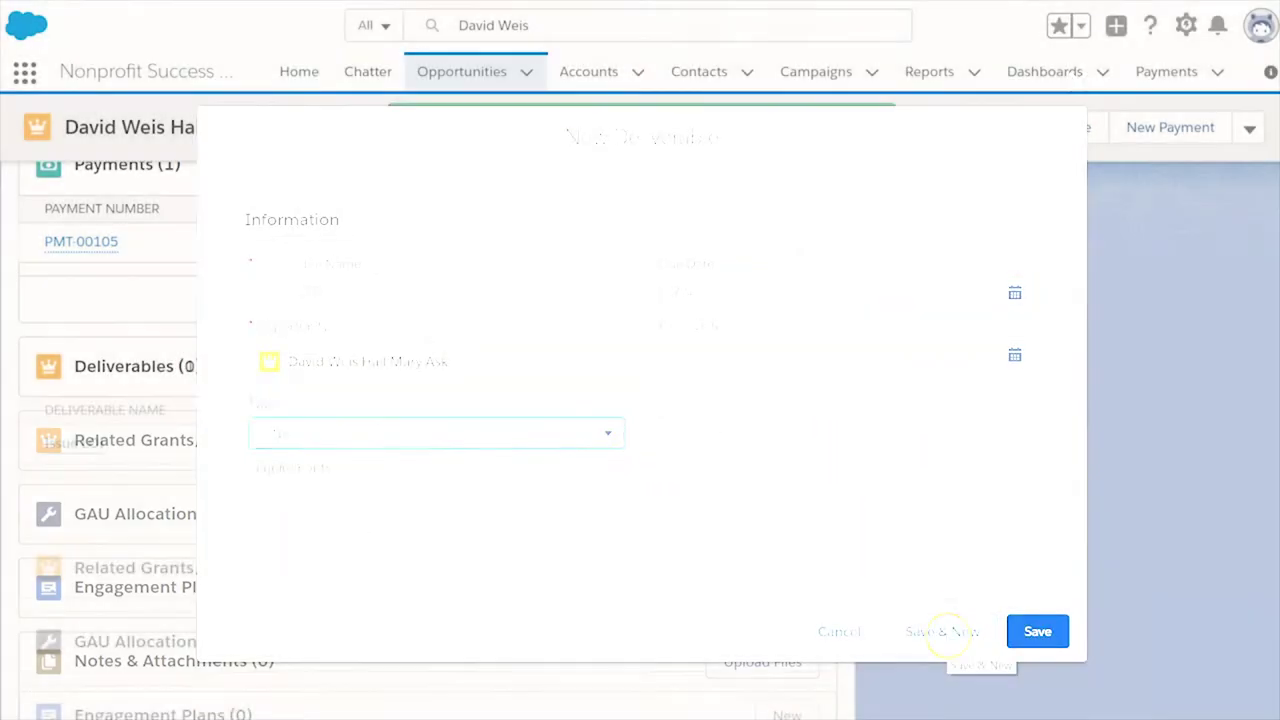
- Add deliverable 'Apply For Grant' of type Application, due 7/27/2018, and save
text(Apply For Gra)
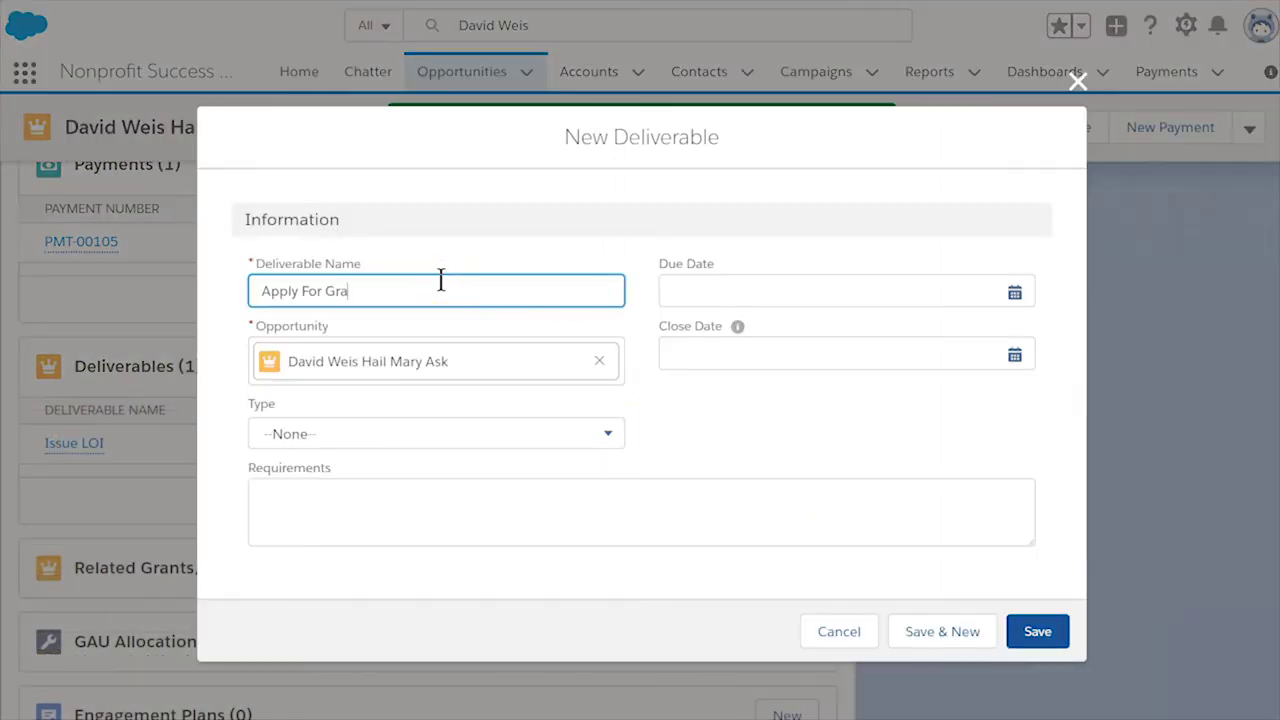
text(nt)
click(448, 433)
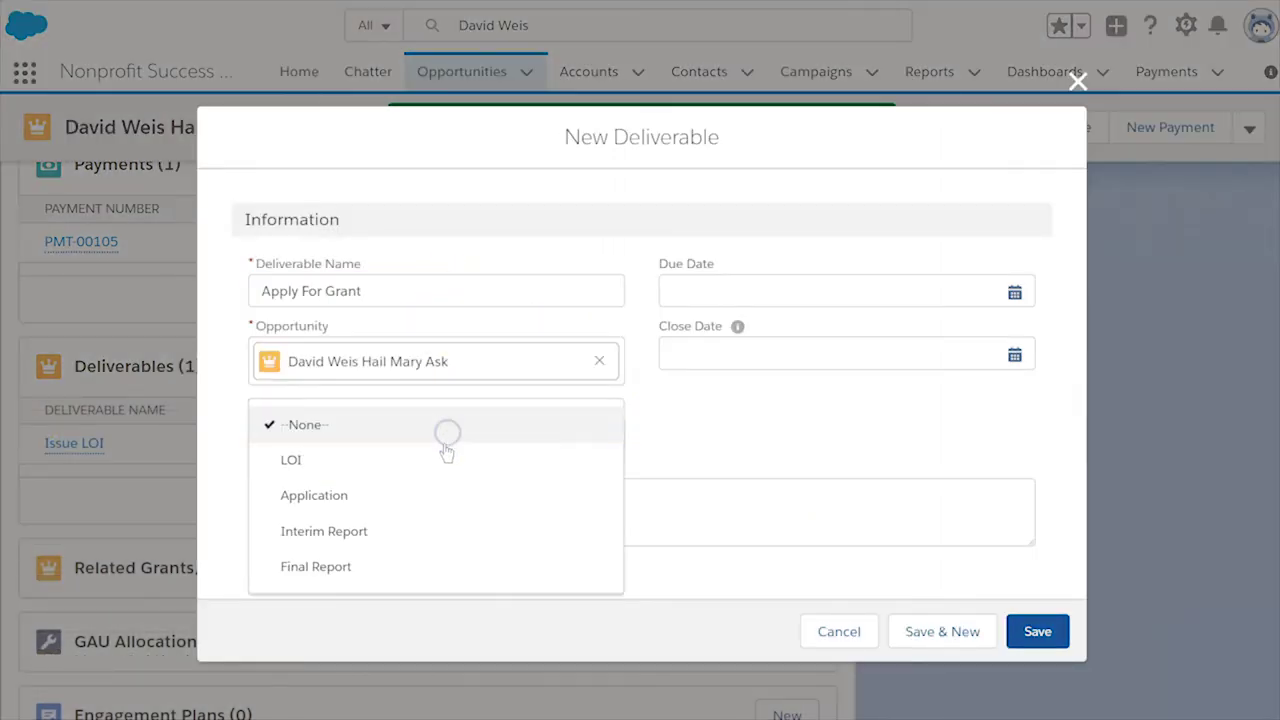
click(431, 497)
click(766, 288)
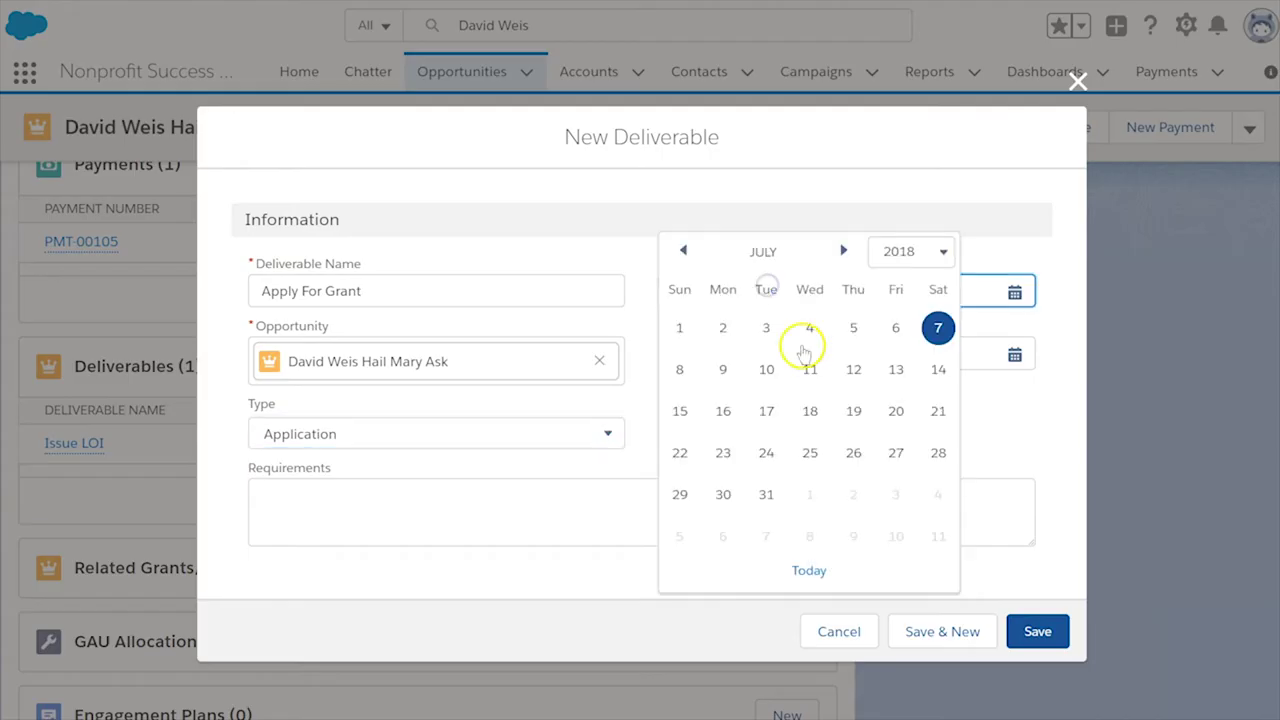
click(890, 455)
click(1040, 632)
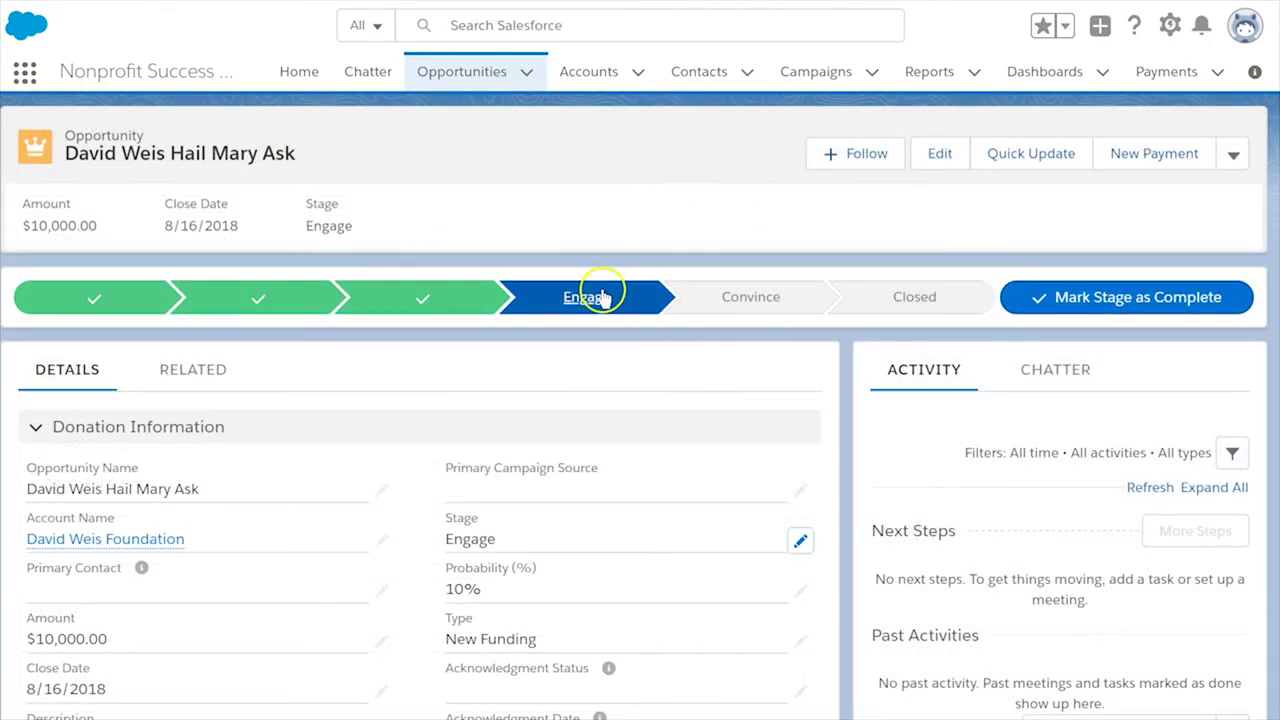
- Edit the Apply For Grant deliverable to set its close date to 7/27/2018
click(224, 371)
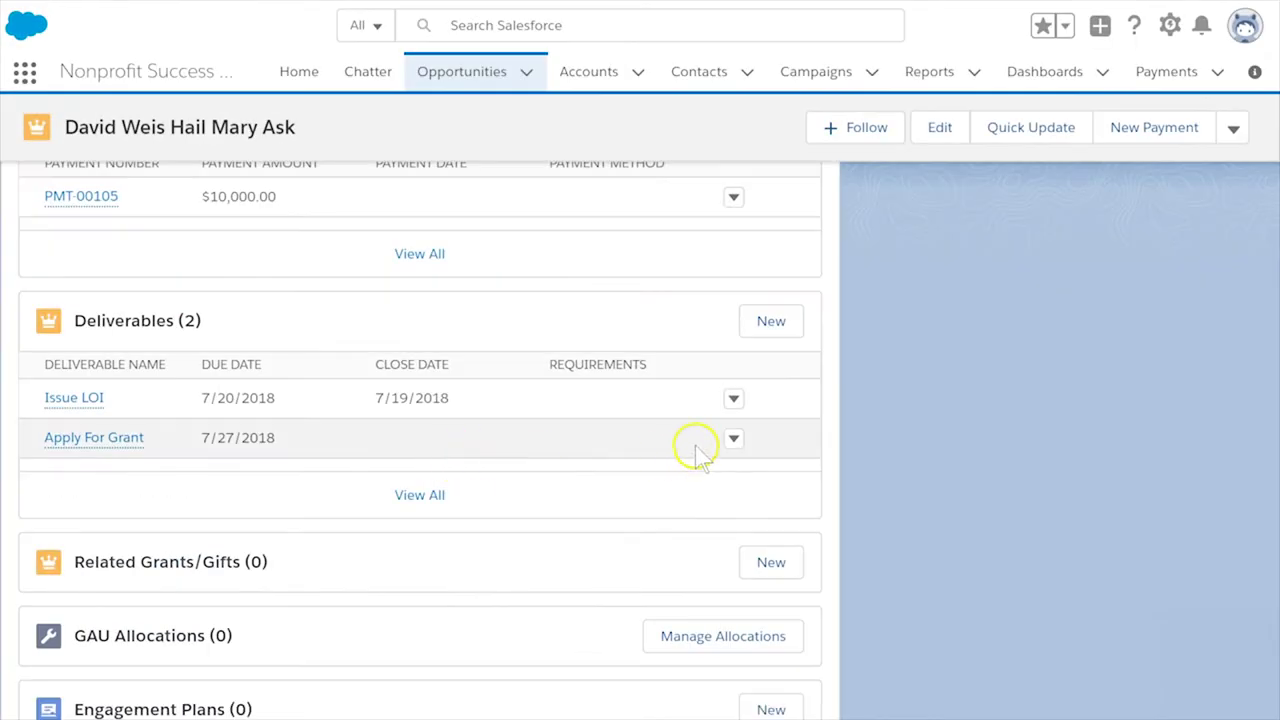
click(732, 438)
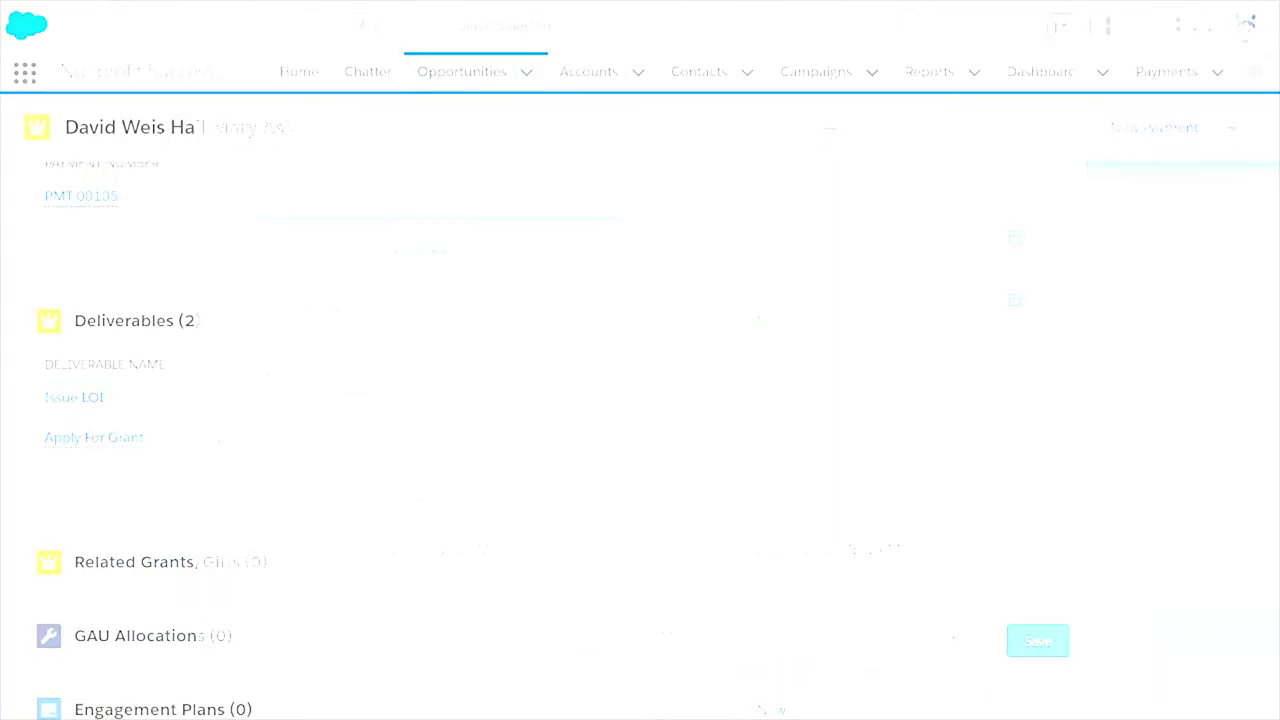
click(900, 296)
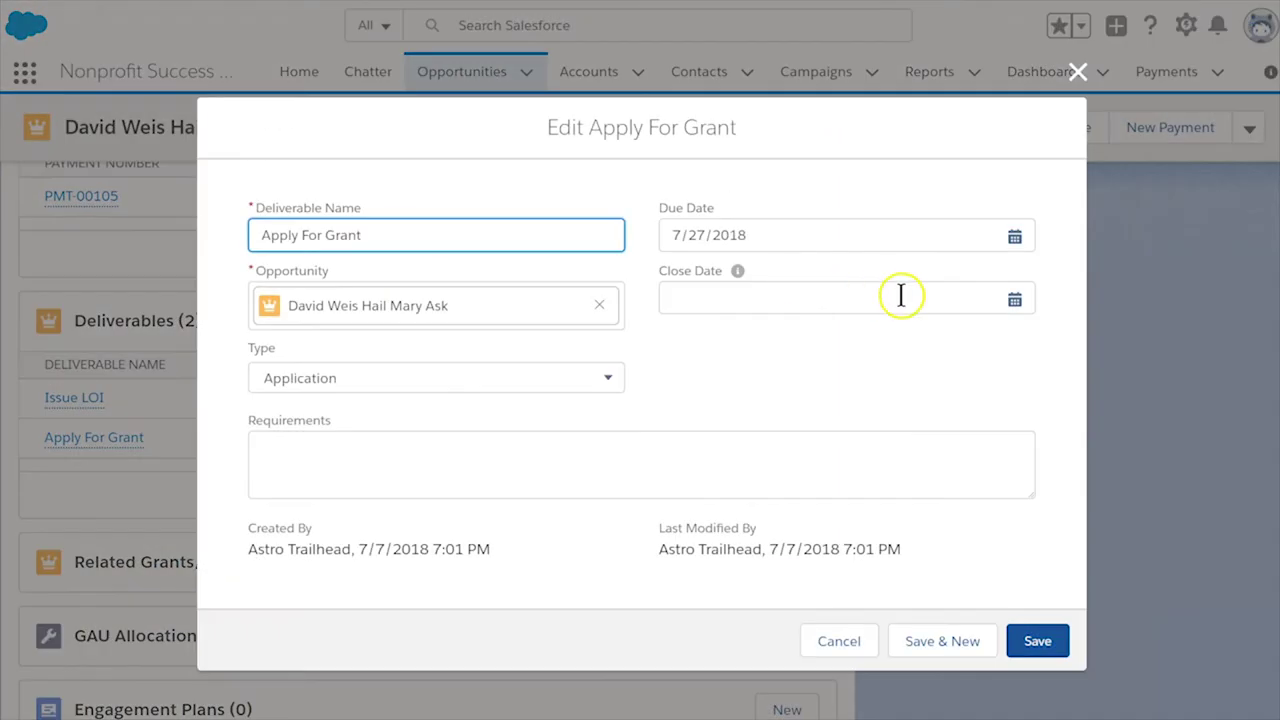
click(1016, 298)
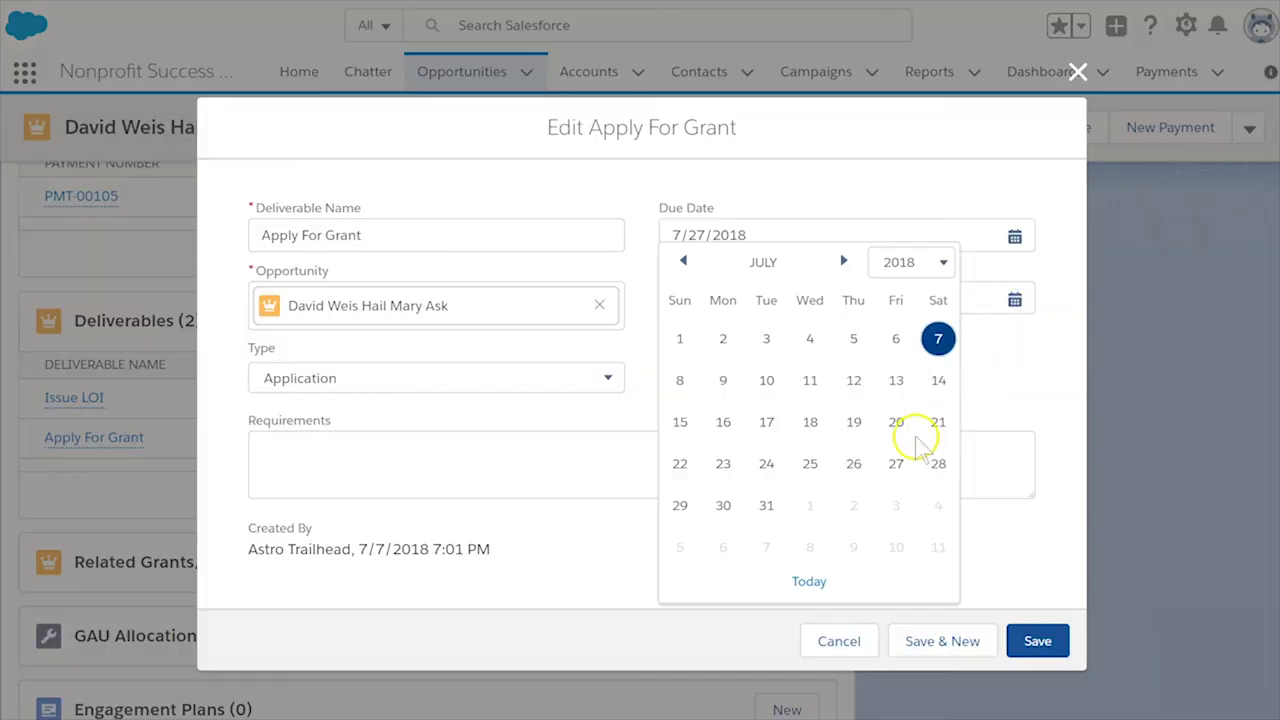
click(896, 463)
click(1020, 638)
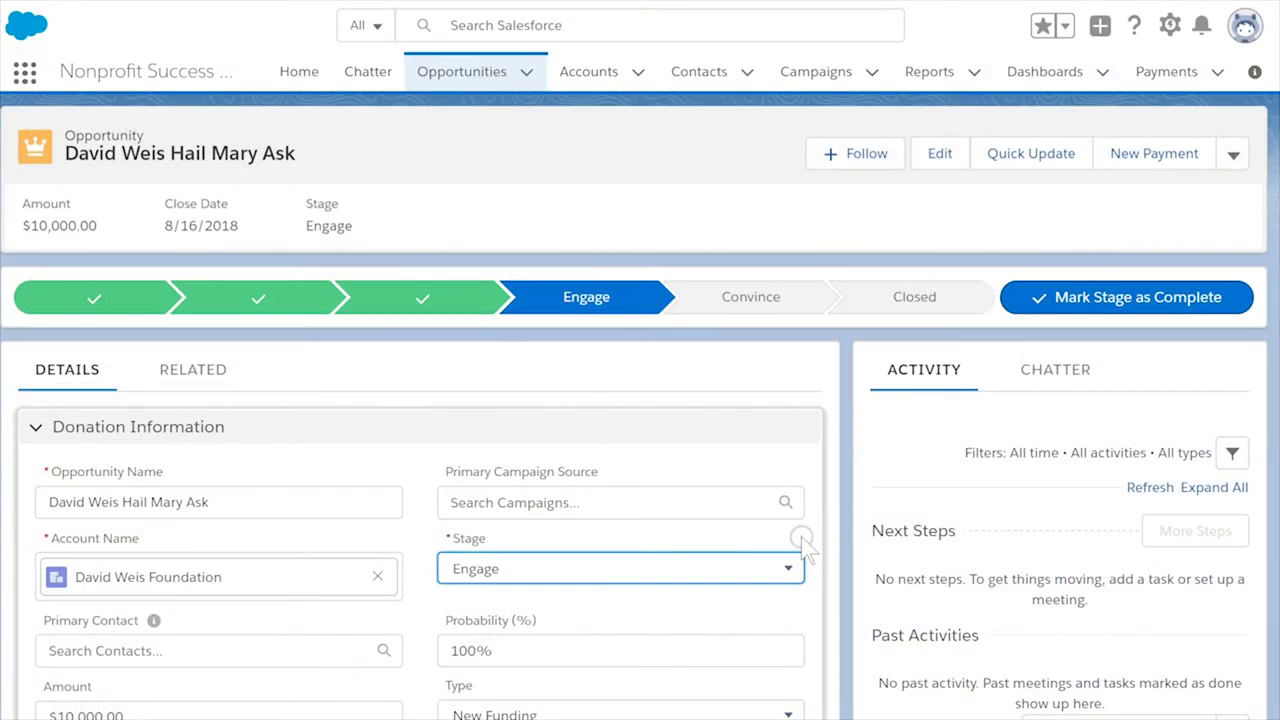
- Enter grant contract number 5555 and contract date 8/1/2018
click(751, 566)
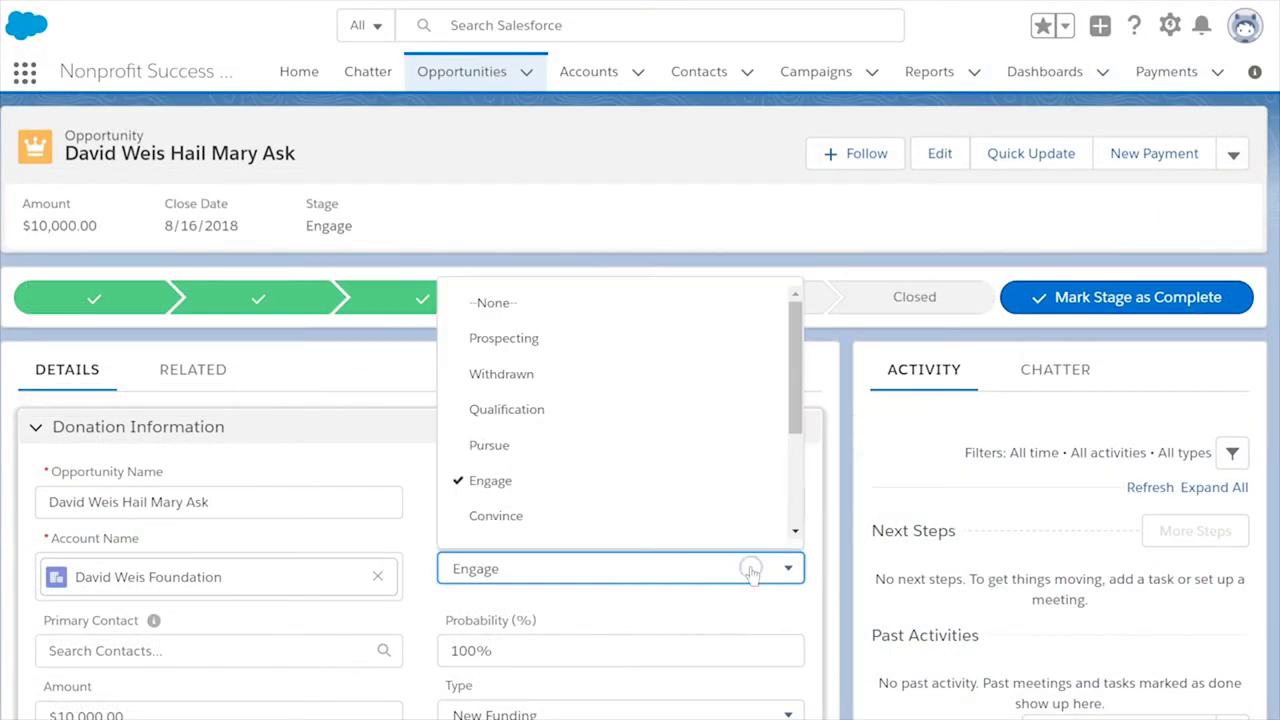
scroll(733, 525, down, 3)
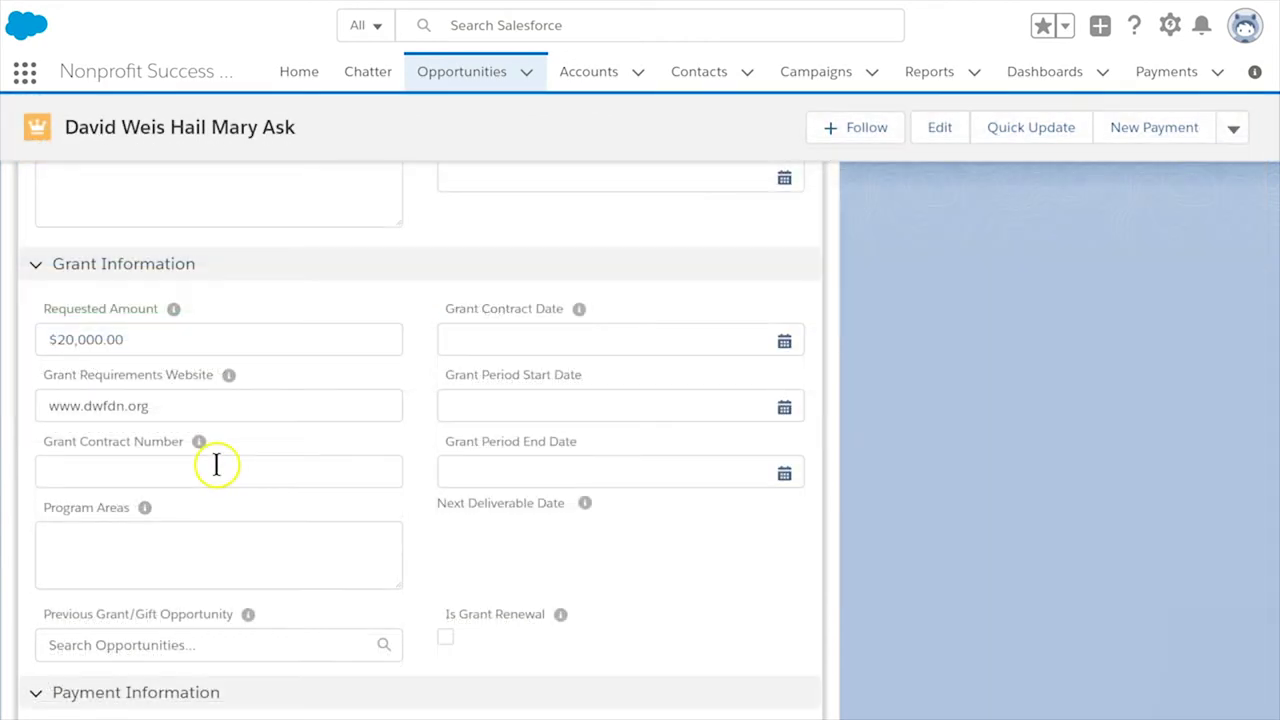
click(216, 465)
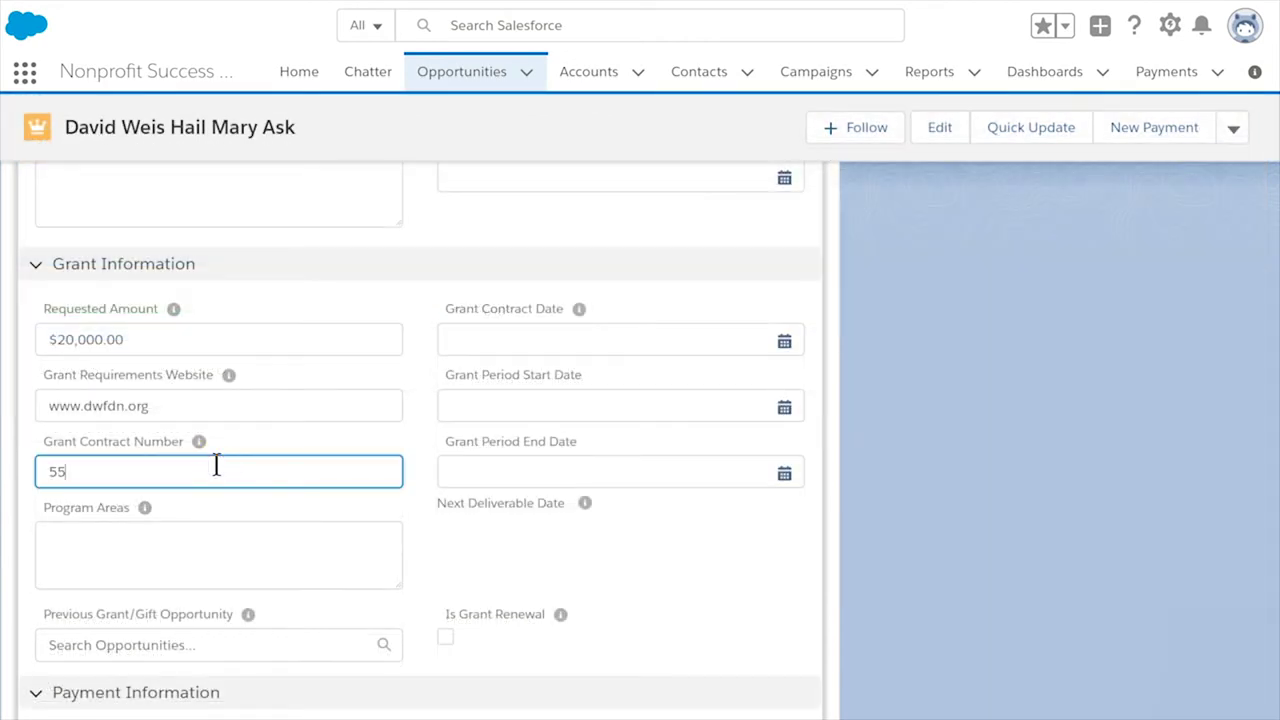
click(493, 338)
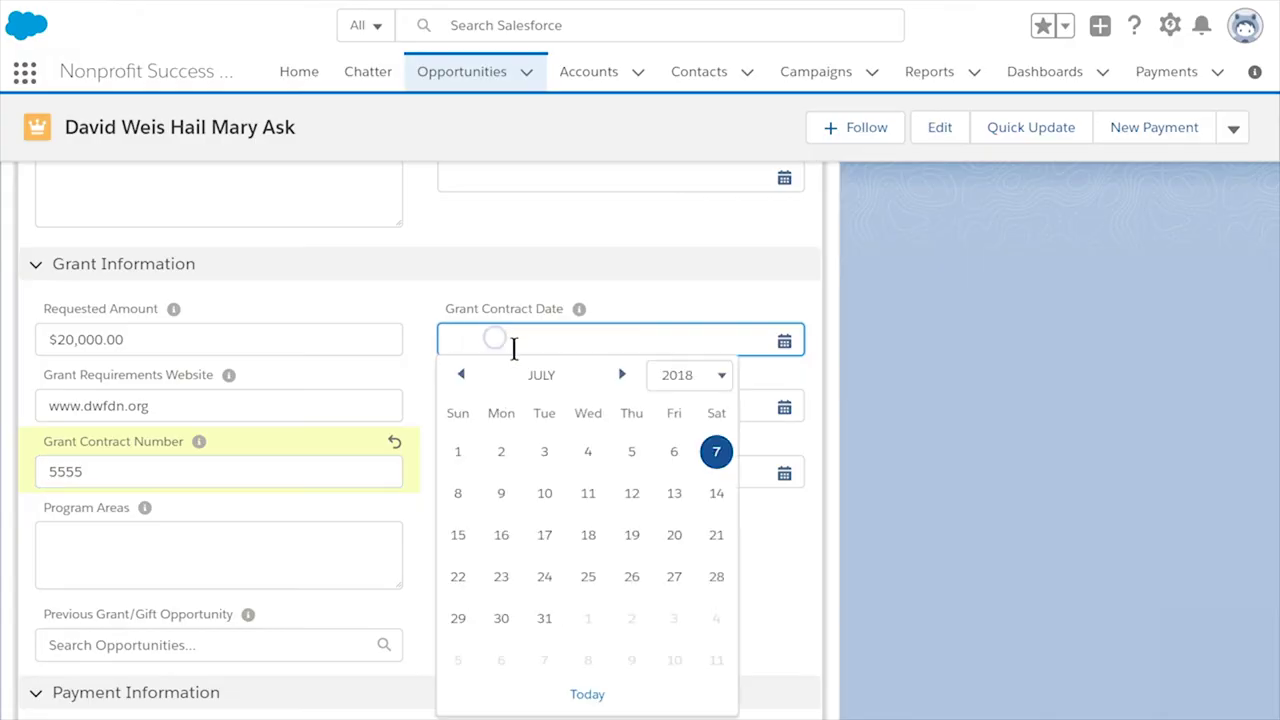
click(621, 374)
click(588, 451)
- Set the grant period 9/1/2018–2/13/2019 and program area 'Save the grasshoppers', then save
click(617, 405)
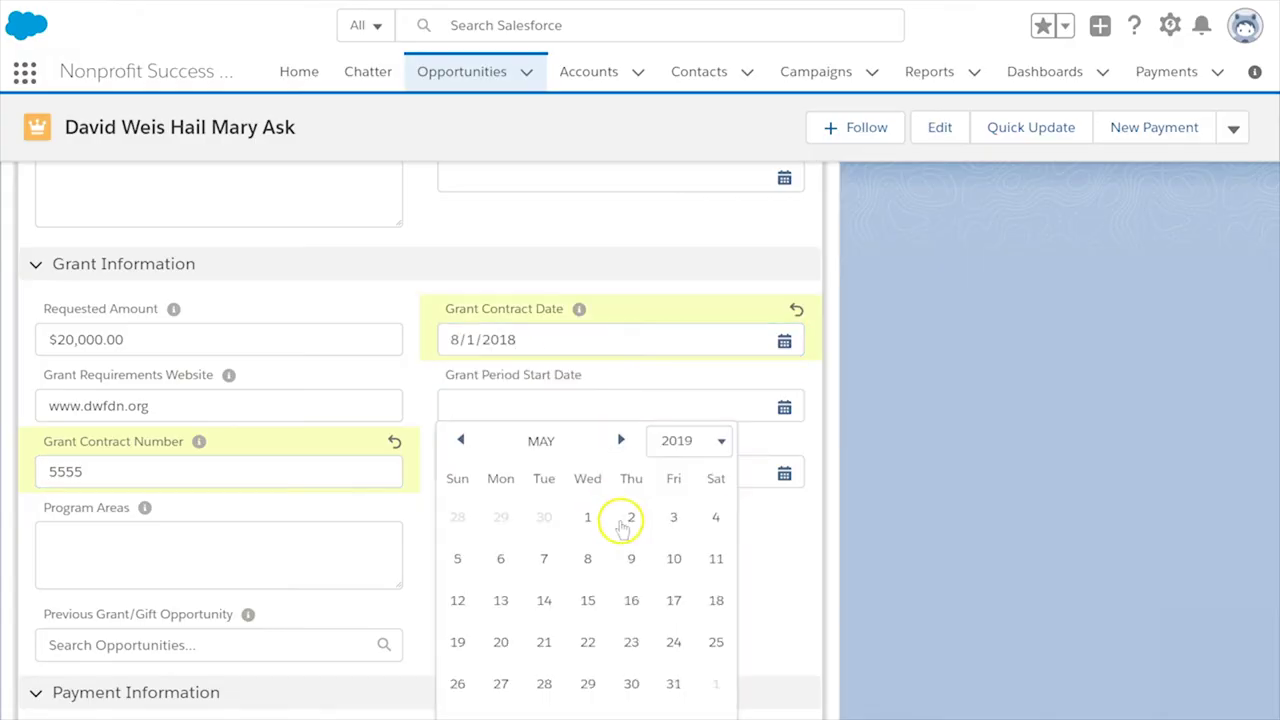
click(621, 520)
click(540, 474)
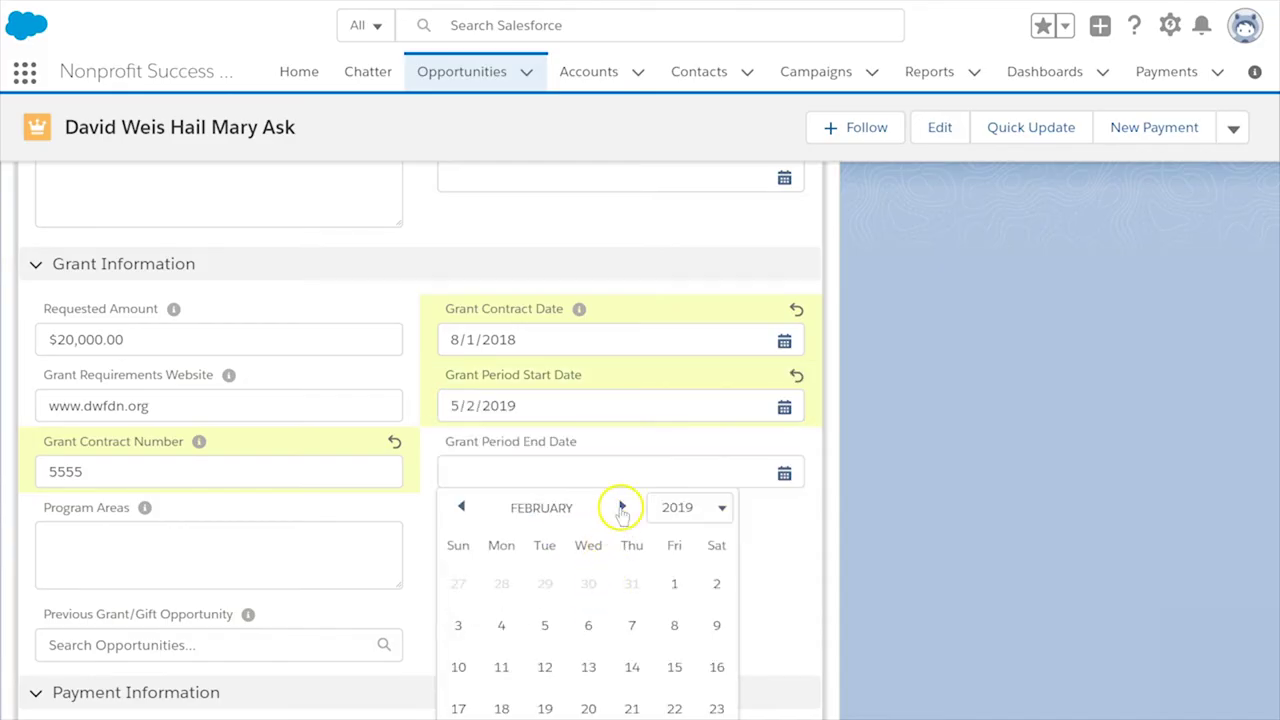
click(588, 667)
click(311, 565)
text(Save the grasshoppers)
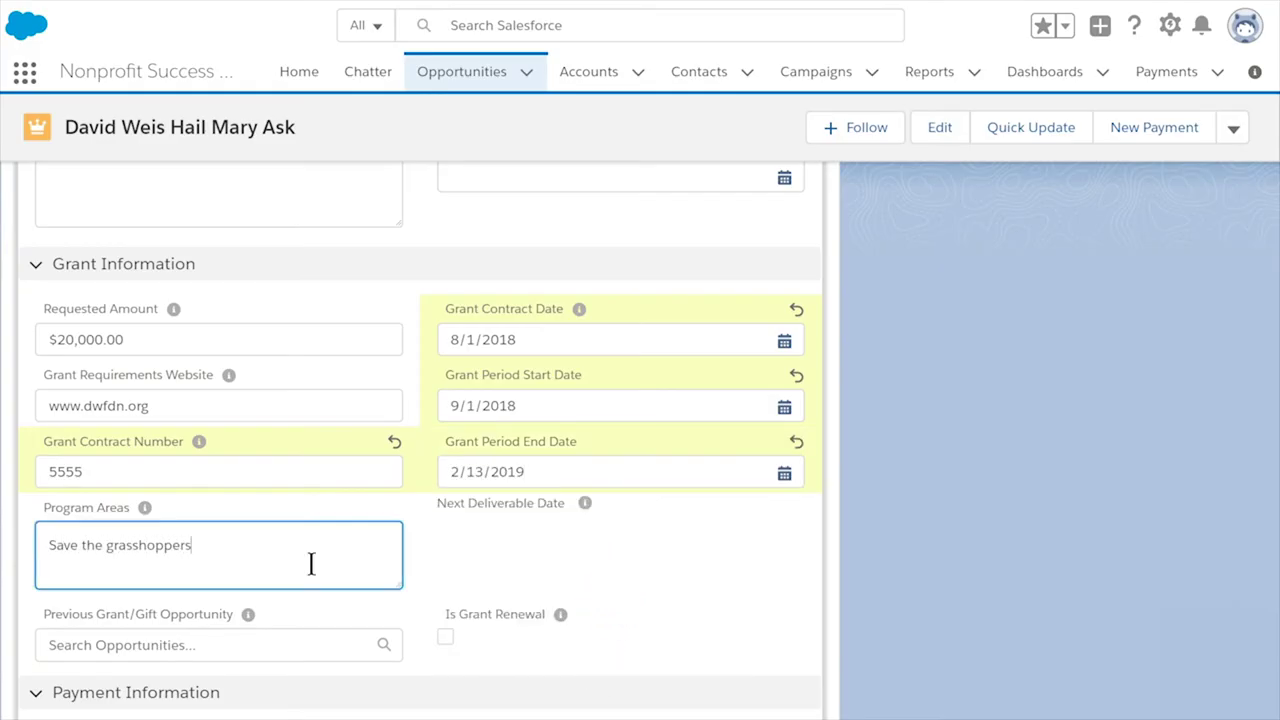
click(385, 714)
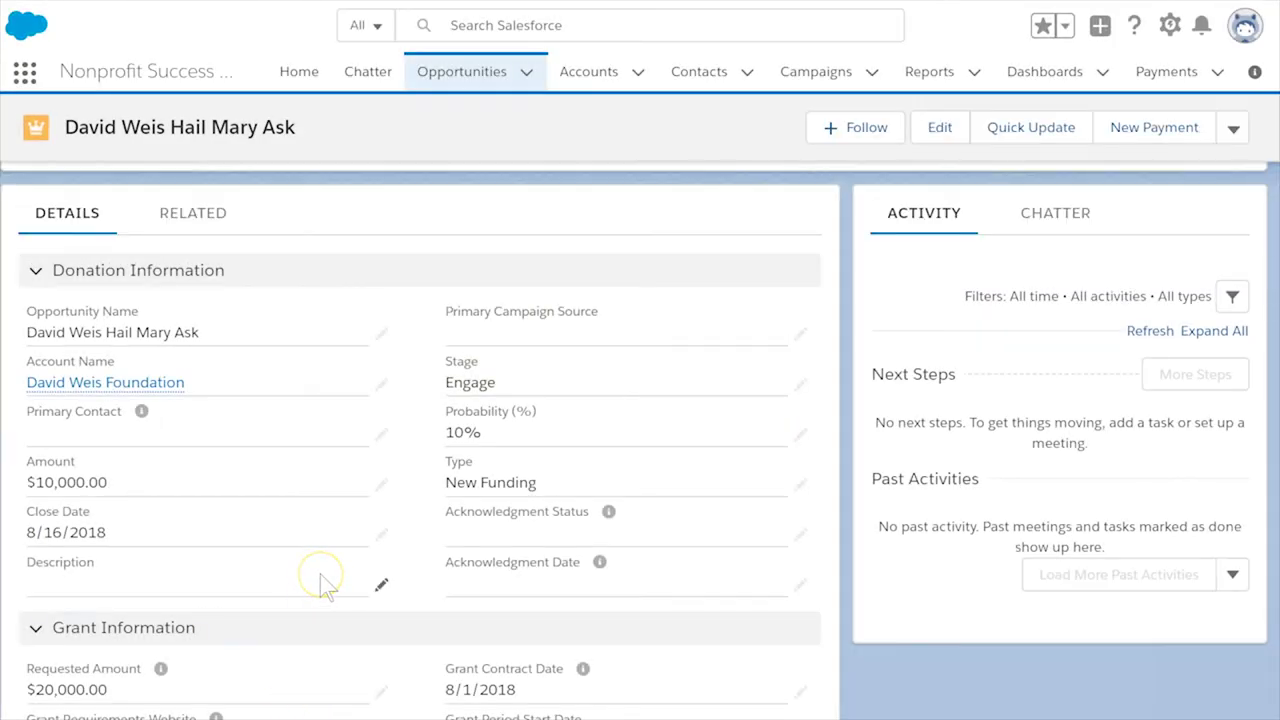
- Schedule 6 check payments at a 2-month interval for the $10,000 grant
click(217, 220)
click(720, 632)
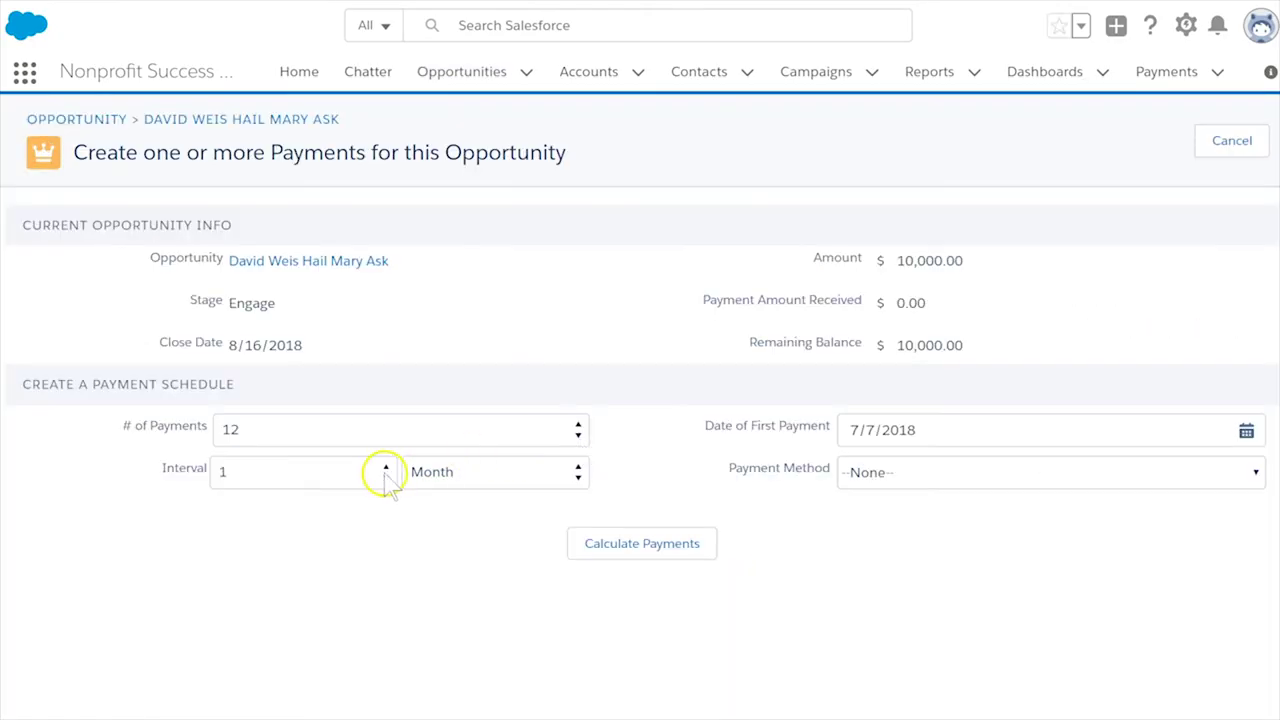
click(386, 472)
click(314, 517)
click(694, 540)
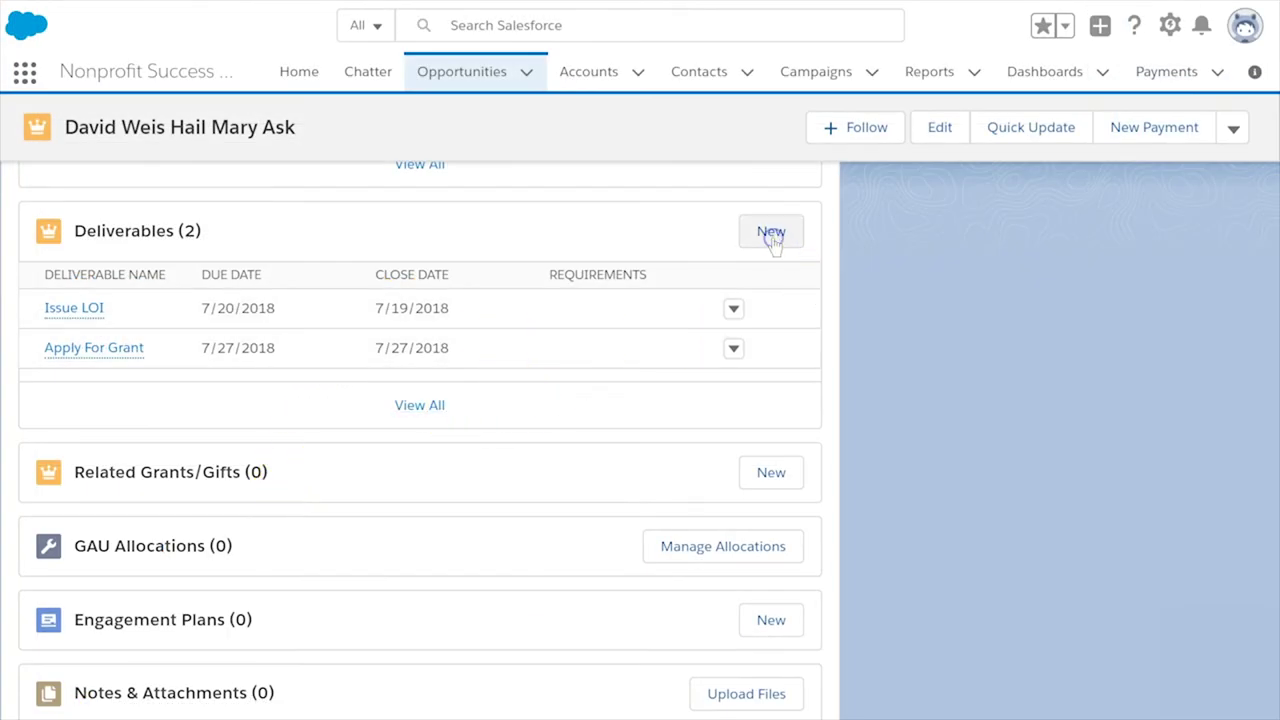
- Create deliverable 'Mid Year Report' as an Interim Report due 12/21/2018
click(771, 236)
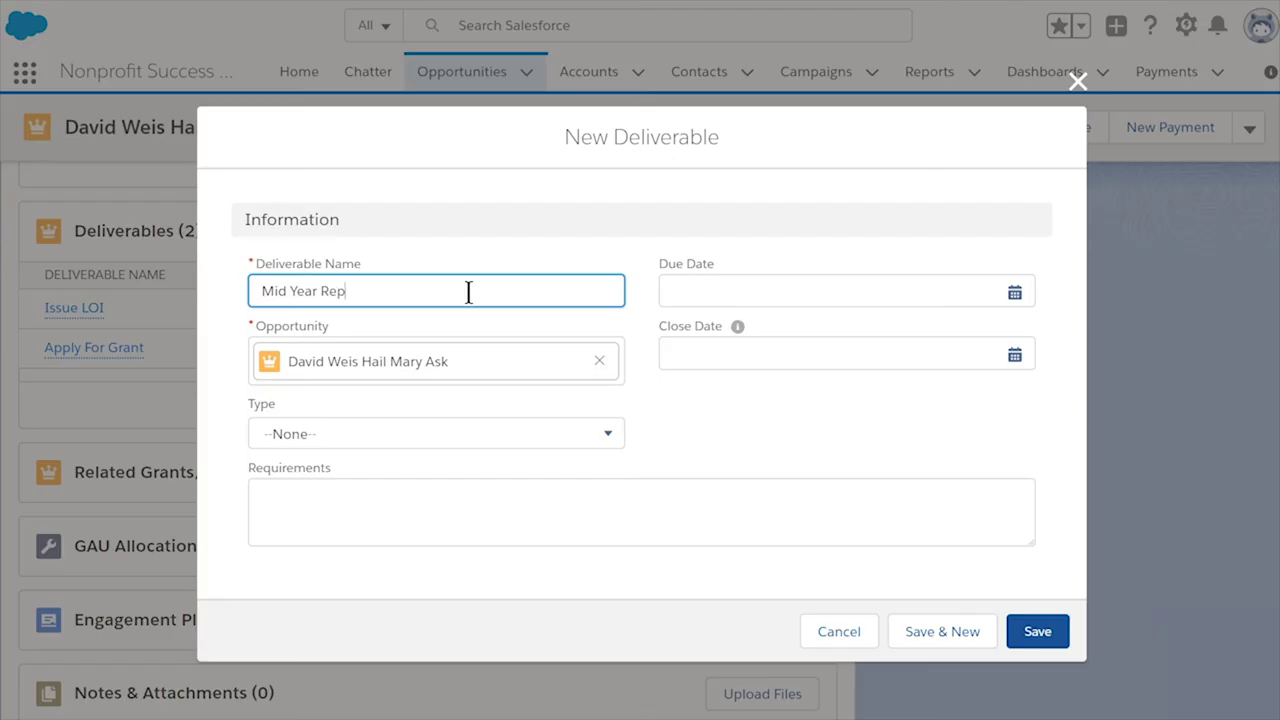
text(ort)
click(437, 433)
click(452, 528)
click(1014, 291)
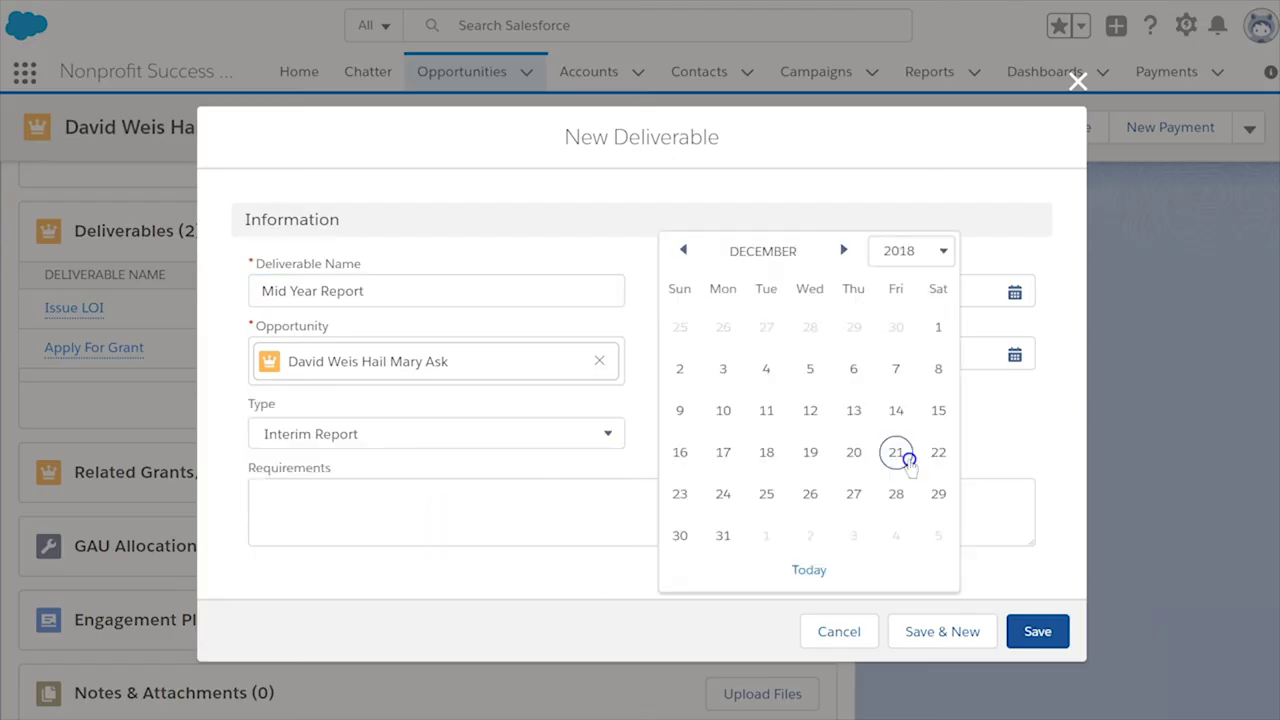
click(905, 455)
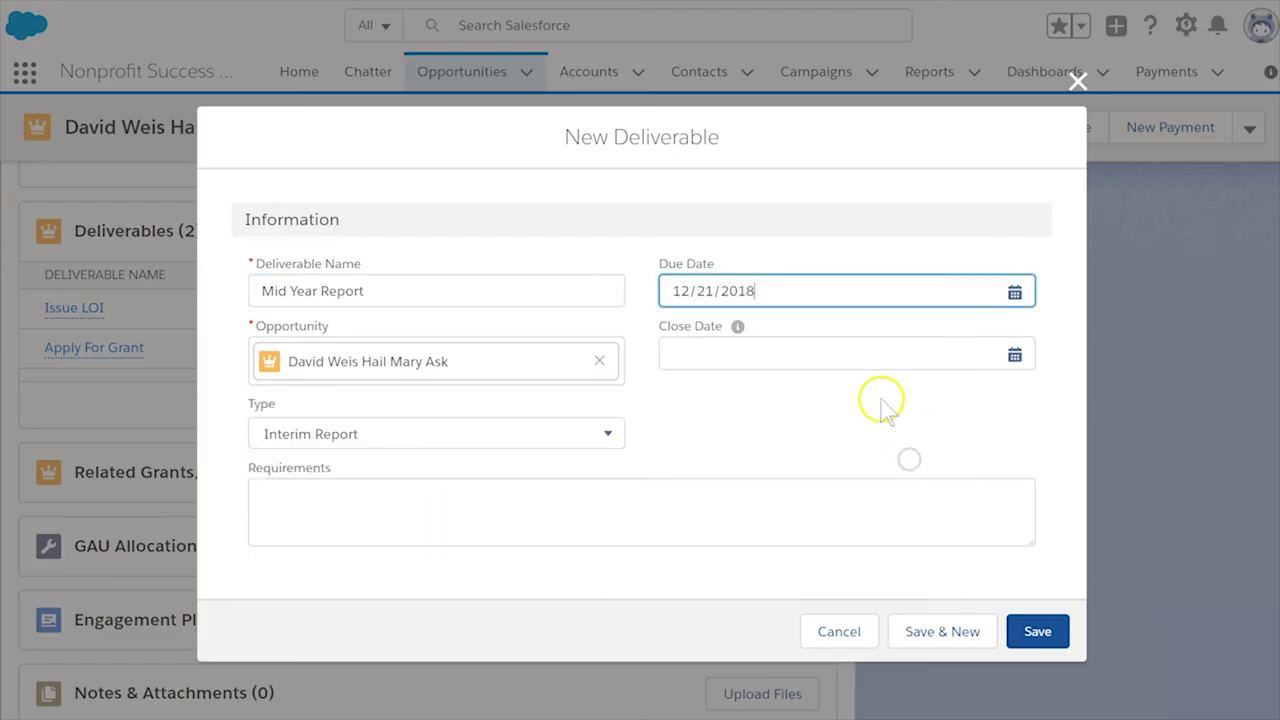
click(1037, 631)
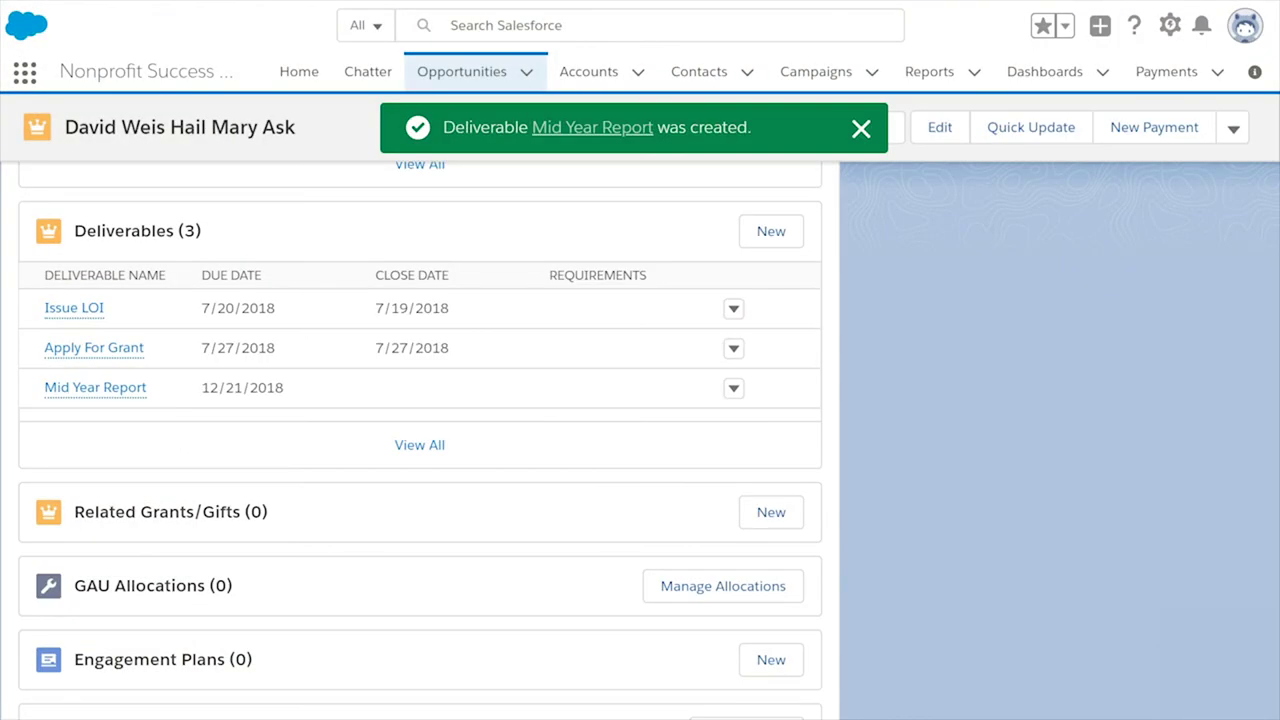
- Allocate $5,000 to General Fund and $5,000 to Restricted Fund, and save
click(663, 584)
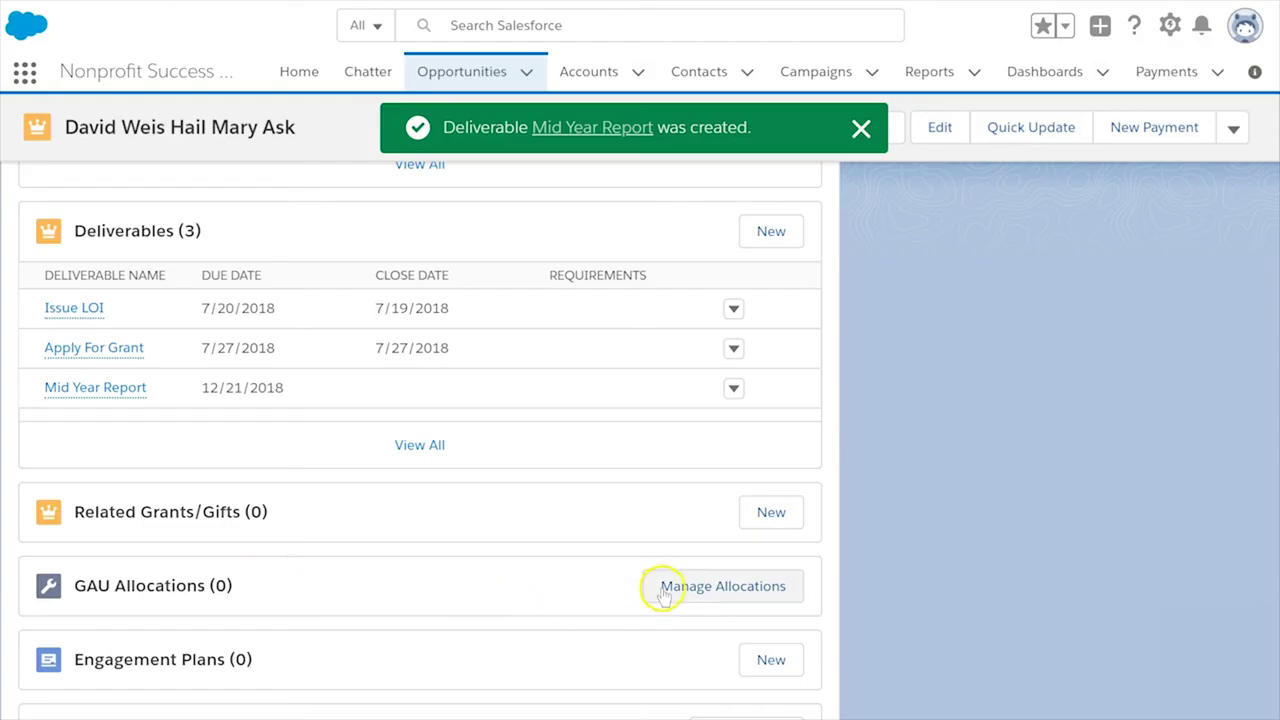
text(general fund)
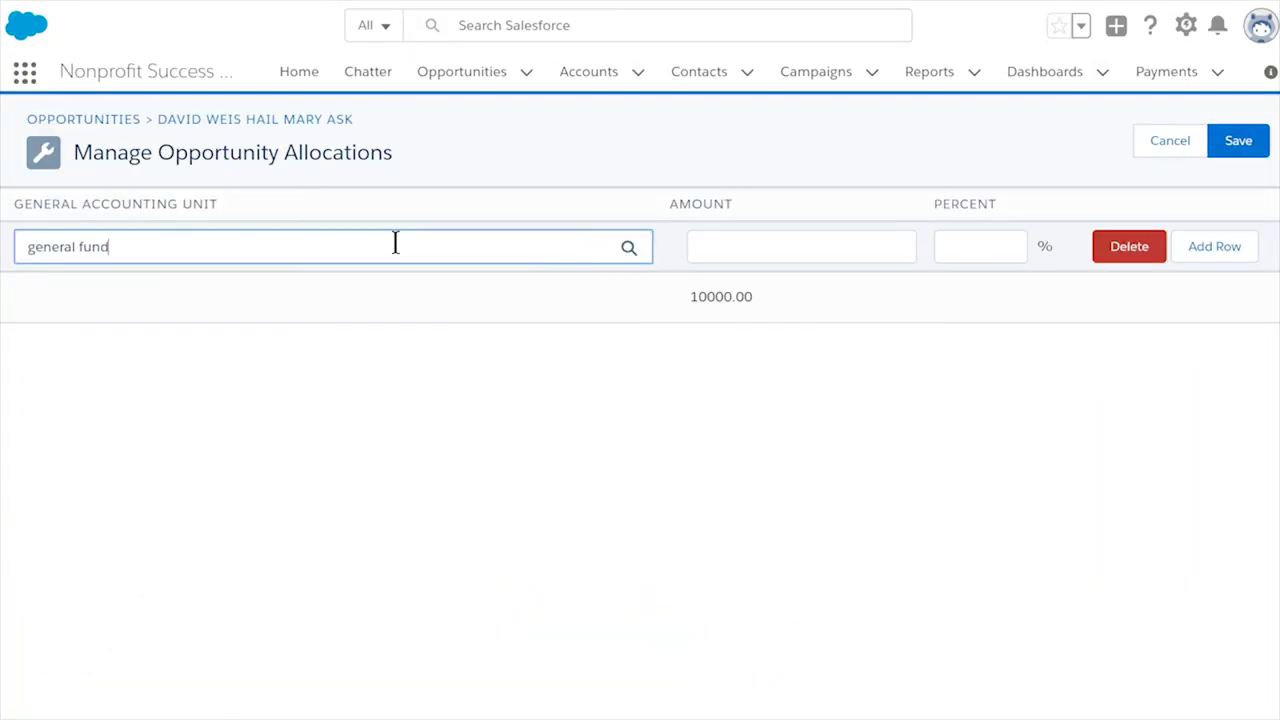
click(777, 245)
text(5,000)
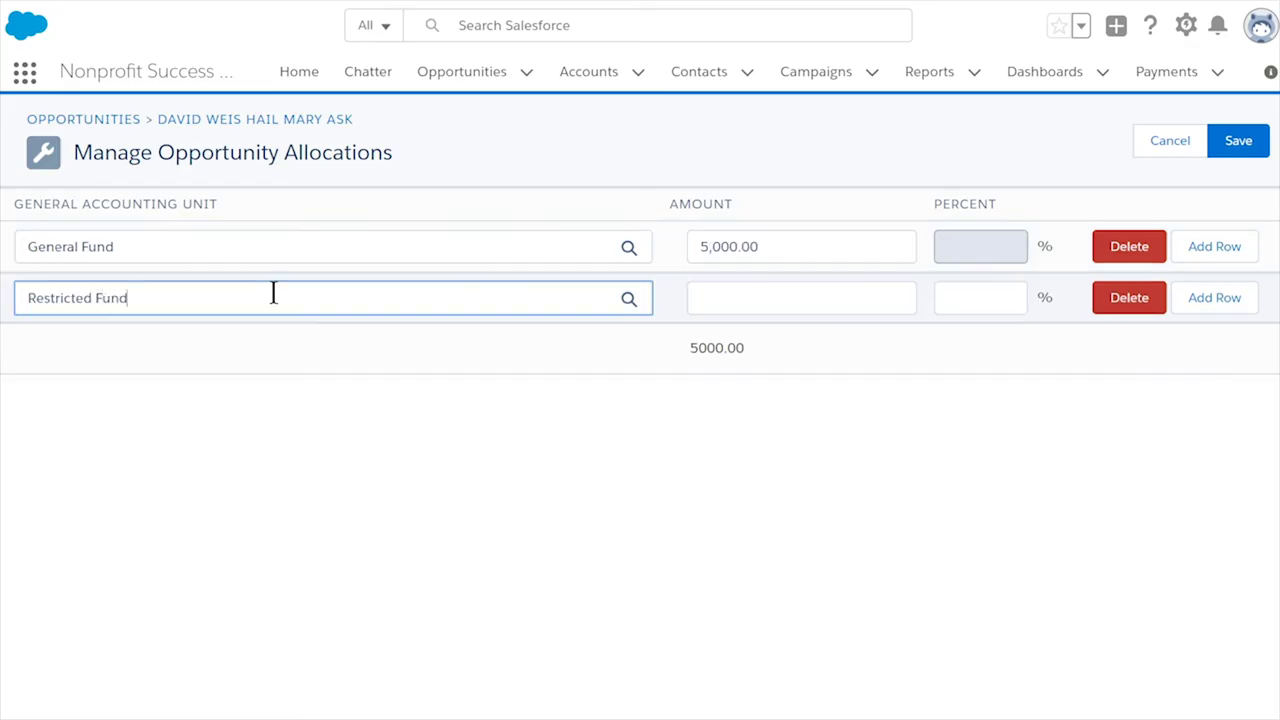
click(723, 295)
text(5000)
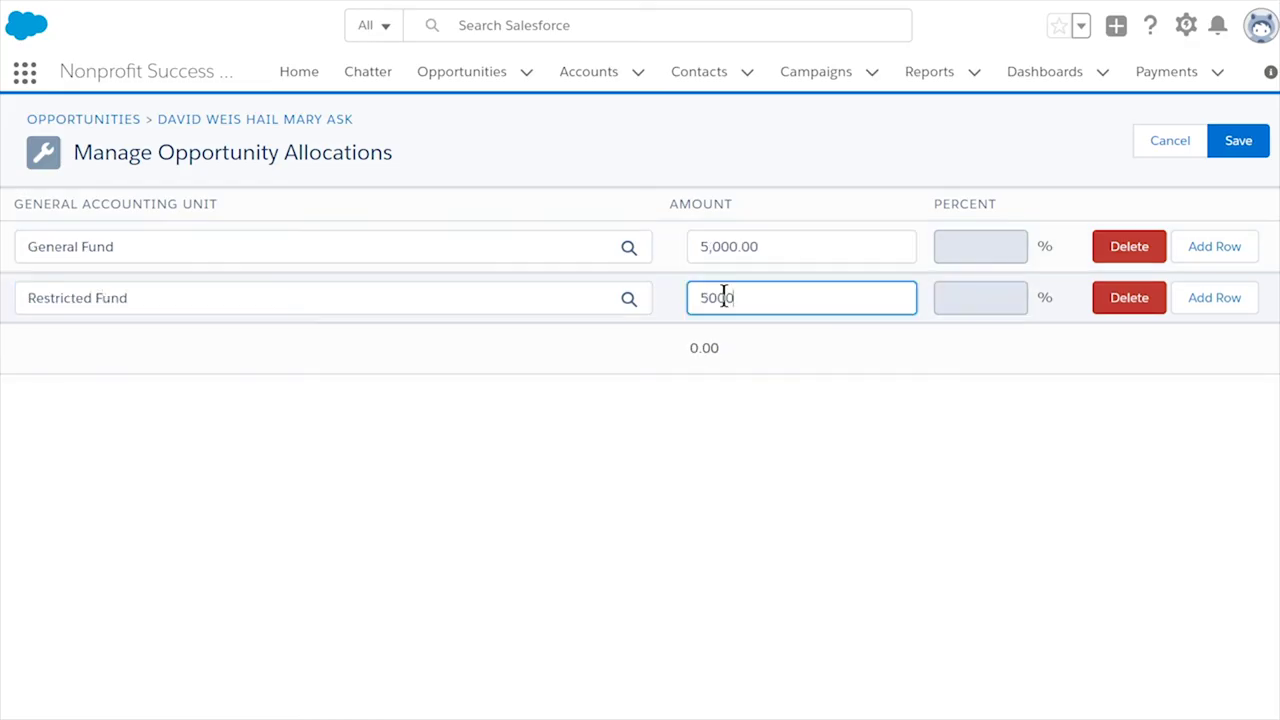
click(1219, 143)
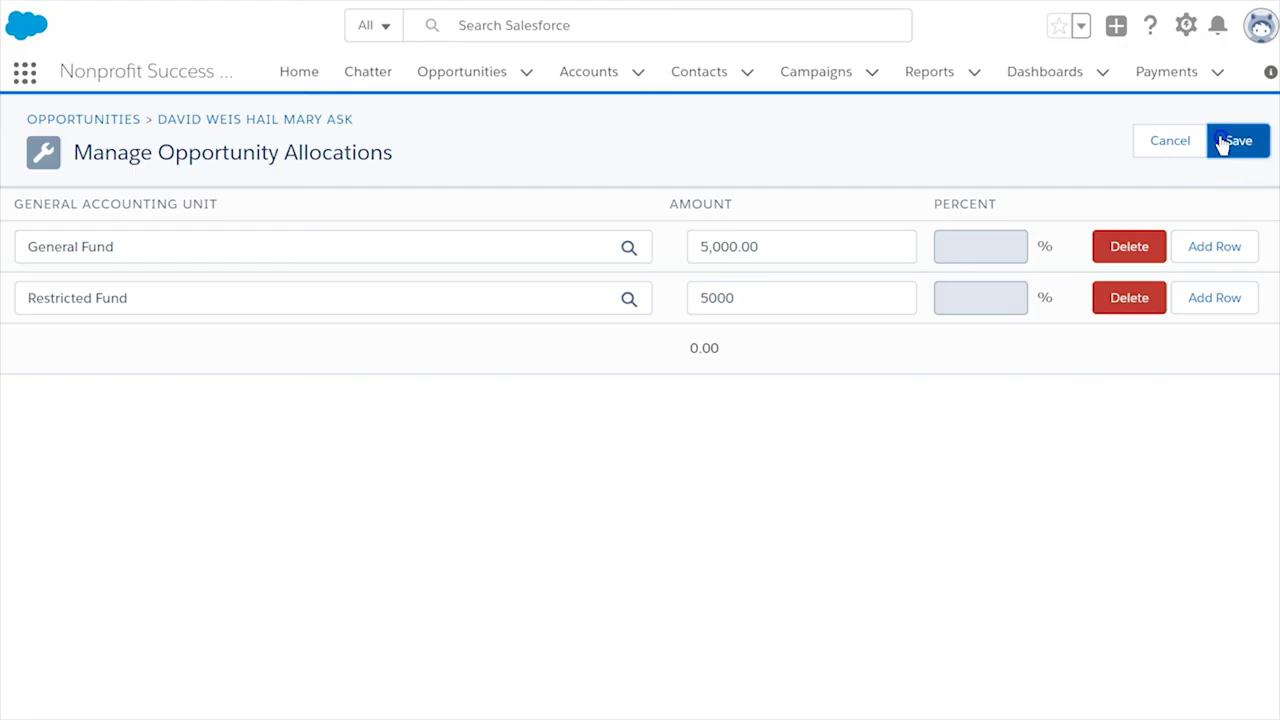
click(1236, 156)
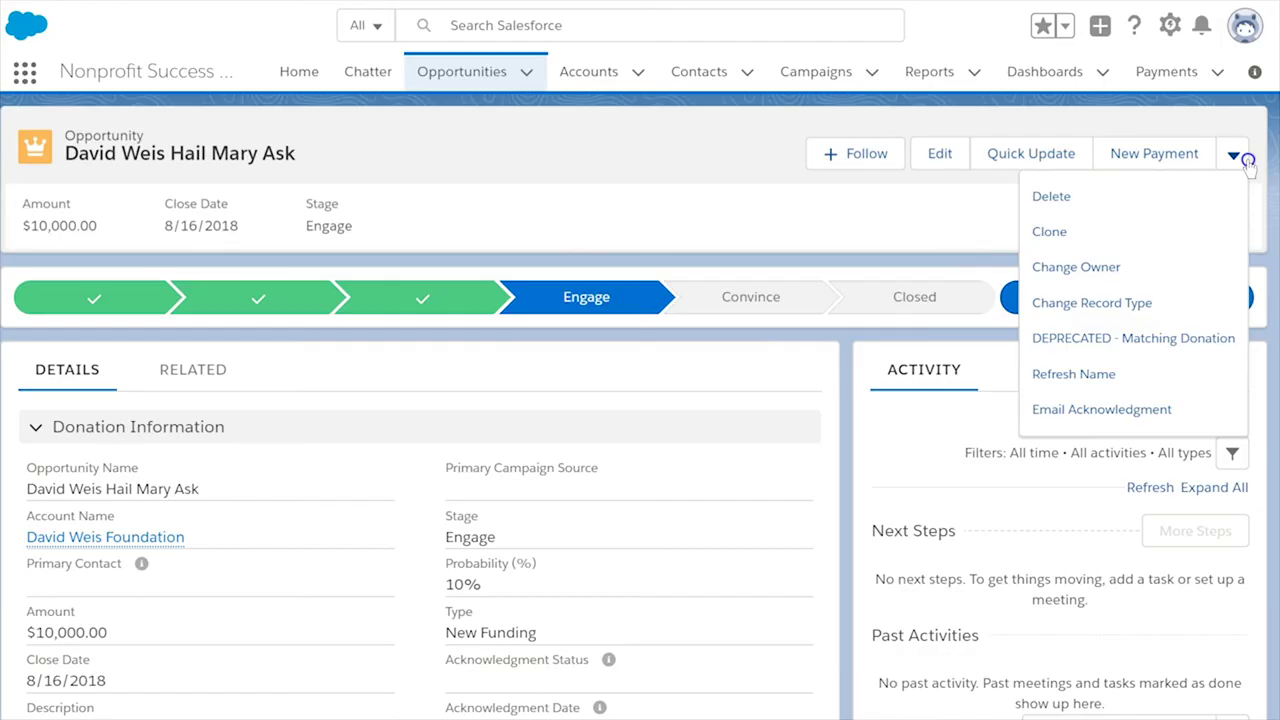
- Clone the grant, link the original Hail Mary Ask as previous grant, and mark it a renewal
click(1151, 228)
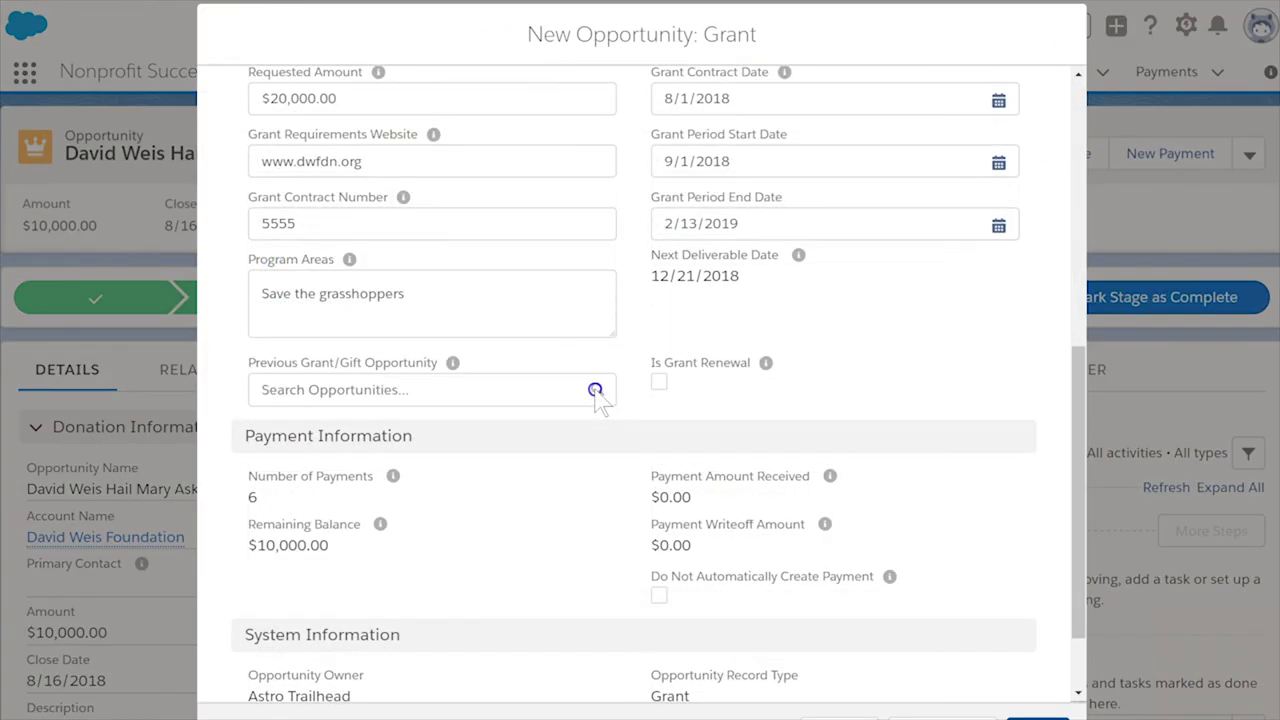
click(524, 390)
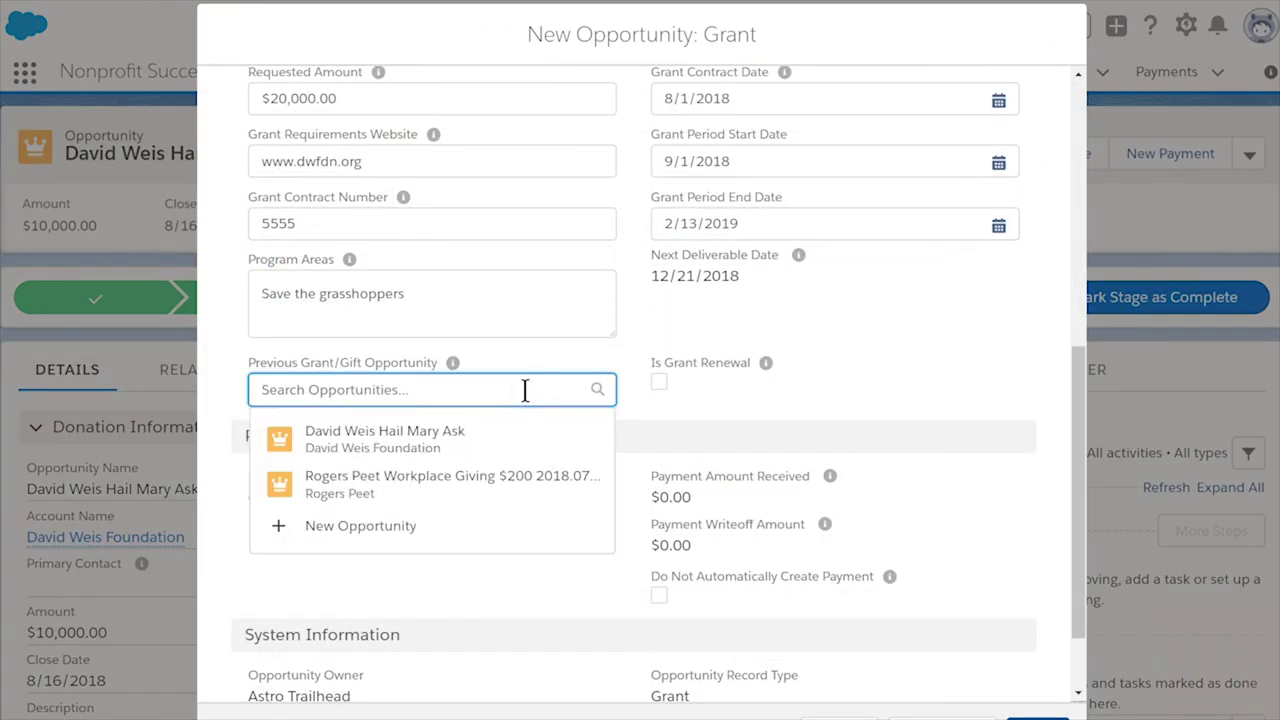
click(502, 437)
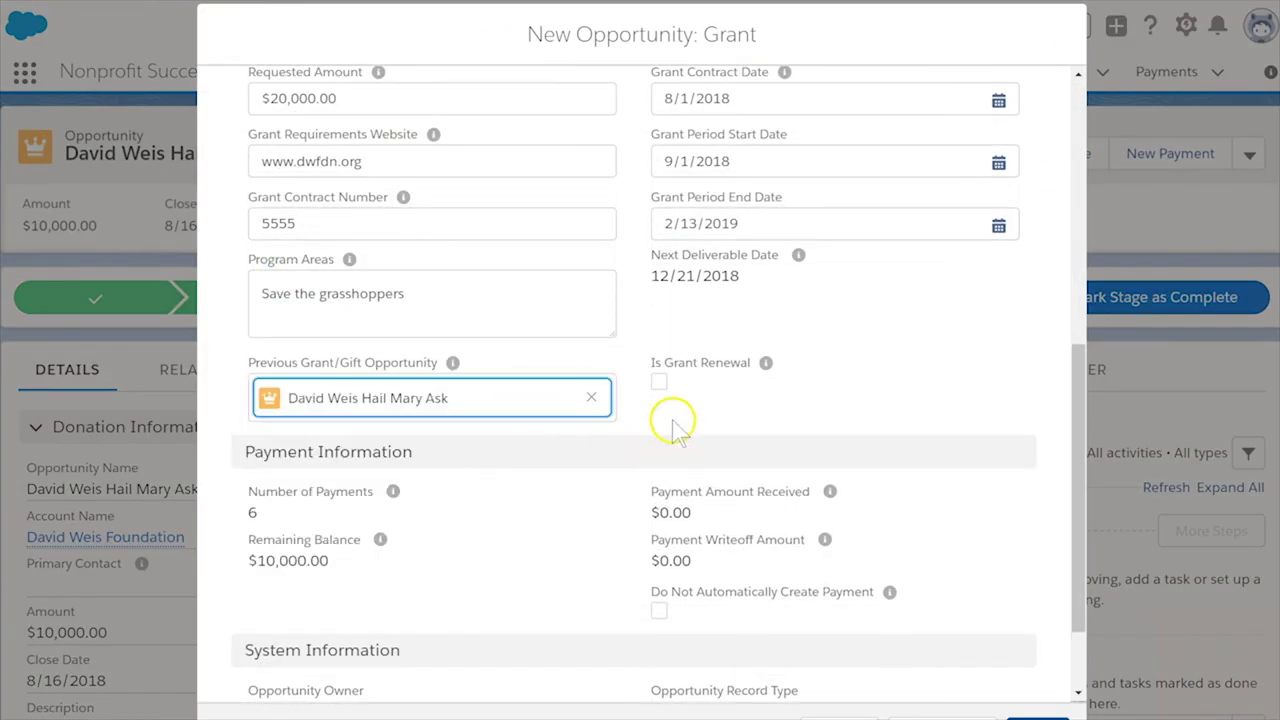
click(659, 382)
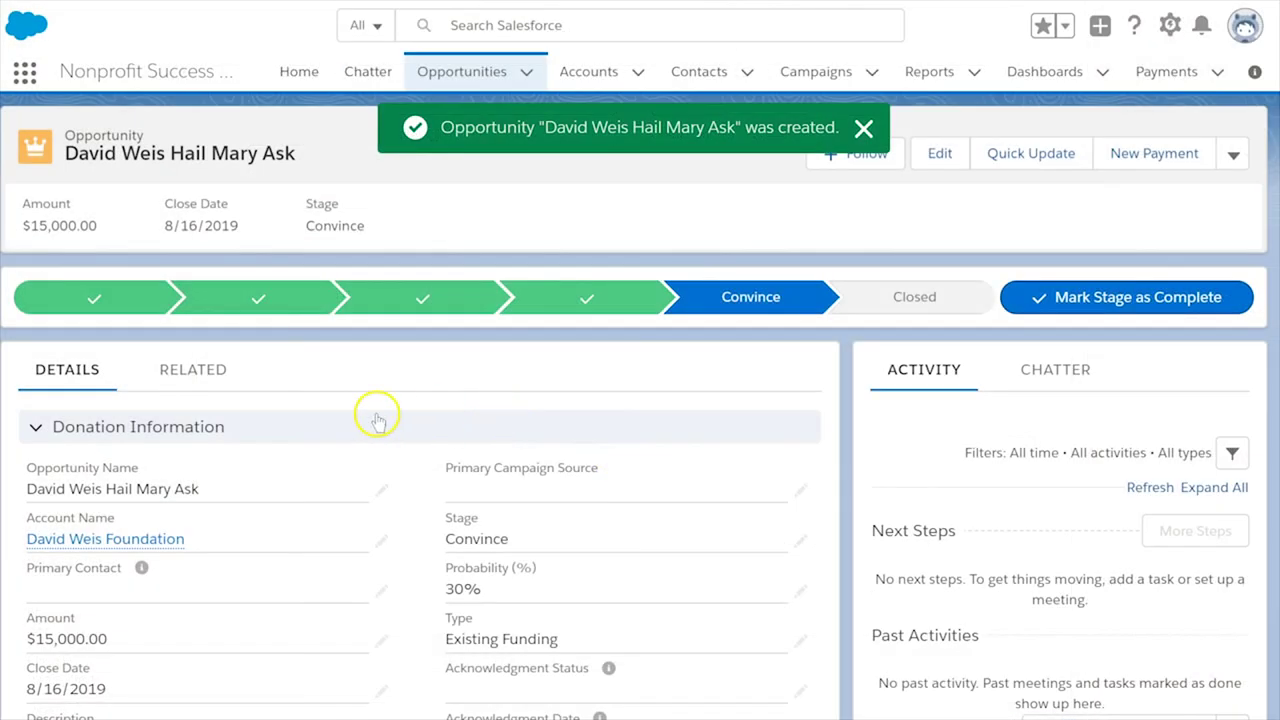
double_click(226, 490)
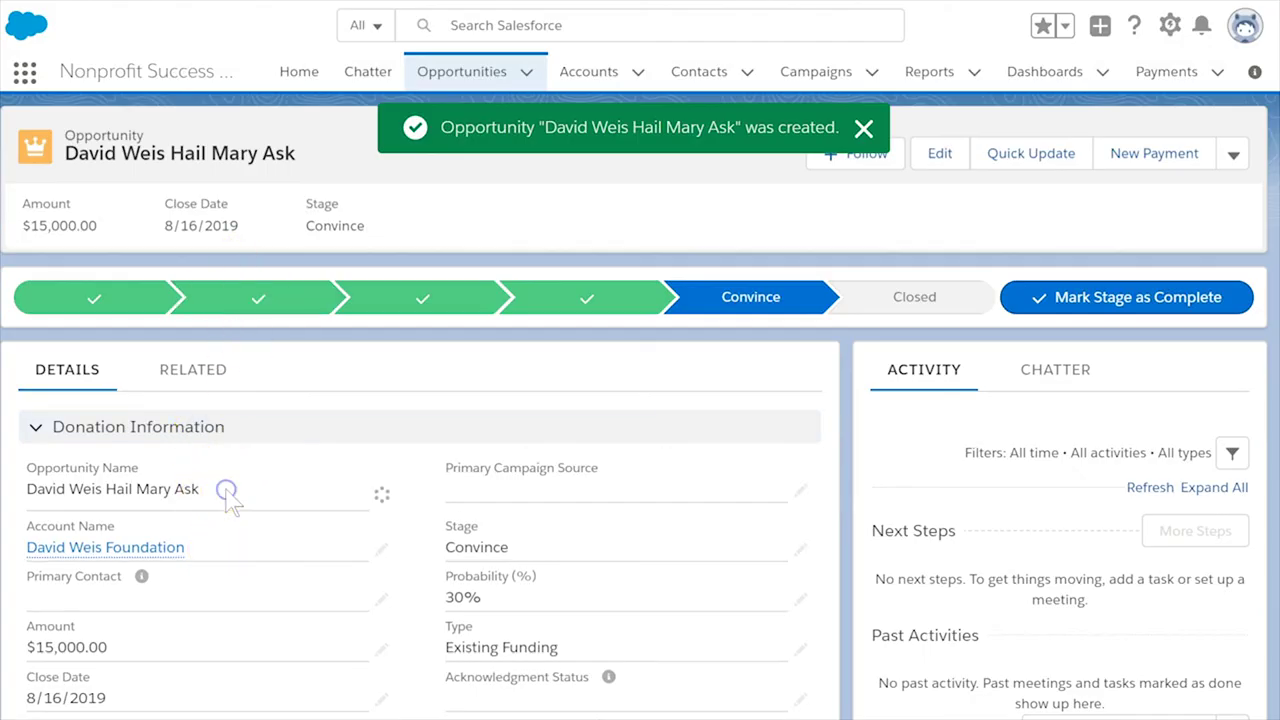
text(Year)
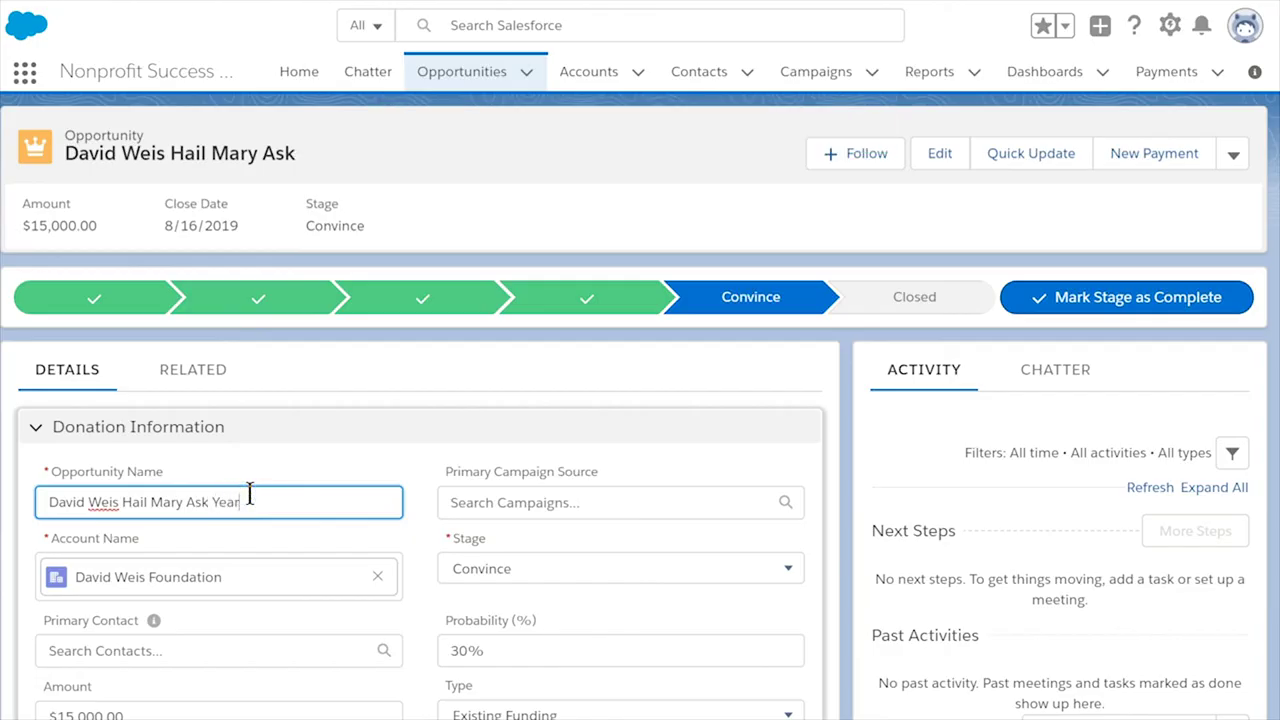
text( 2)
click(386, 694)
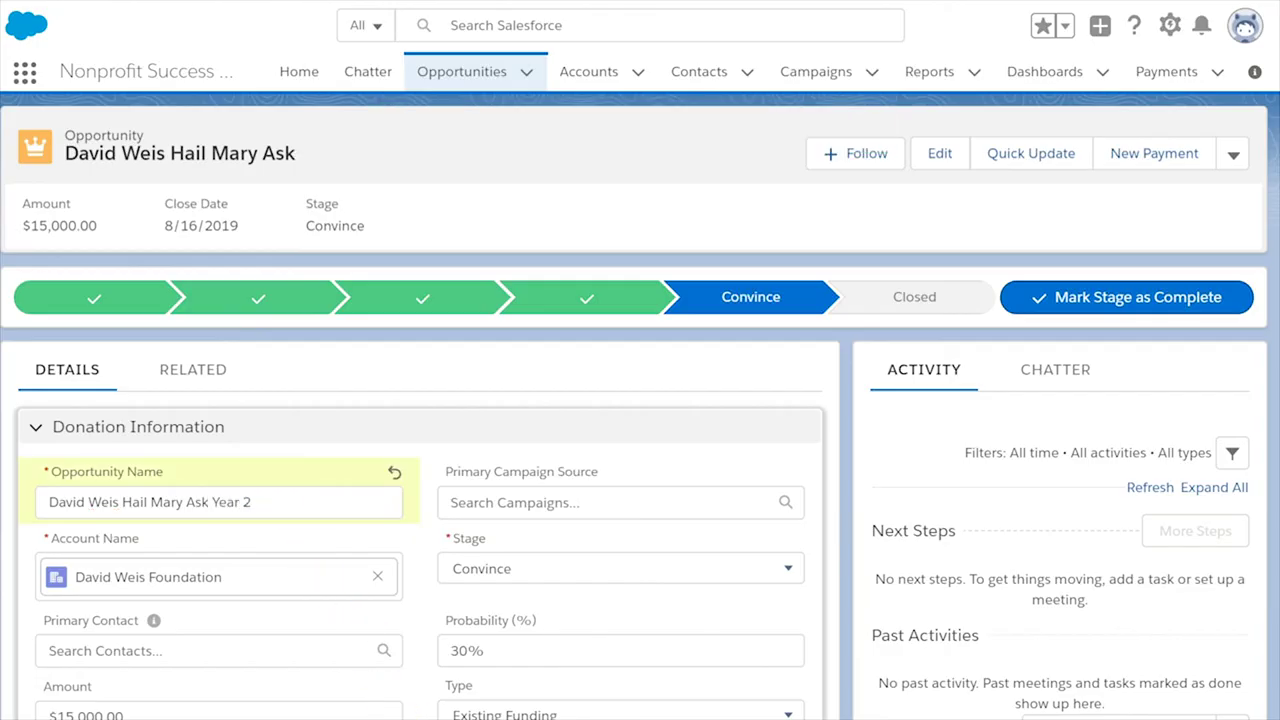